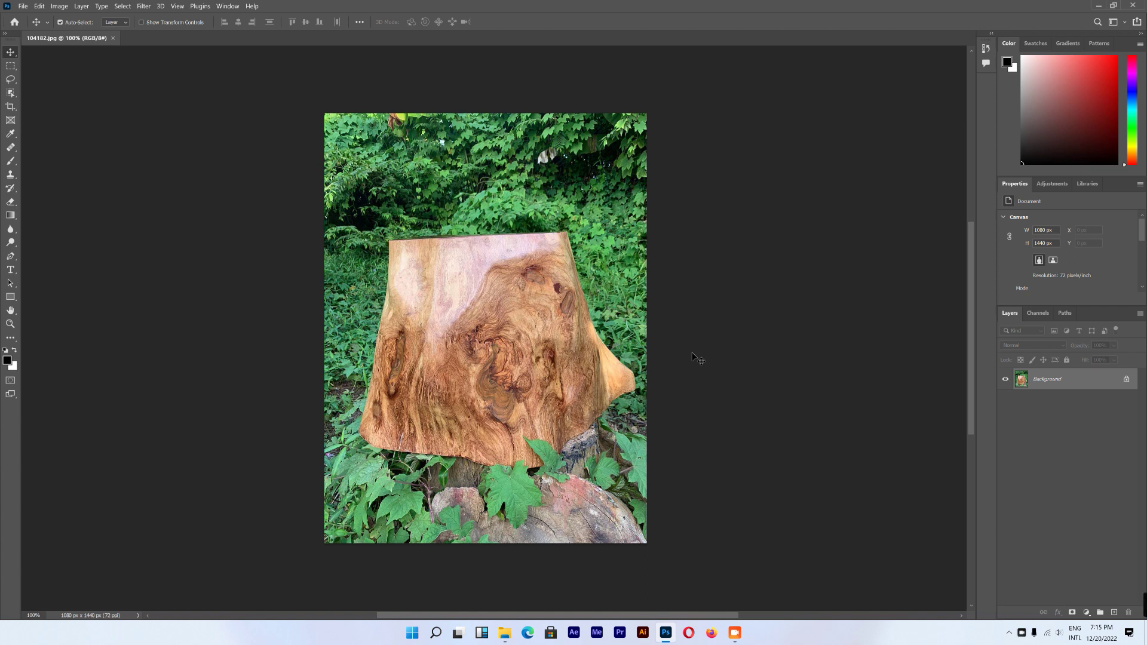
- Detach the Layers panel from the dock into a larger, repositioned floating panel
scroll(902, 357, right, 1)
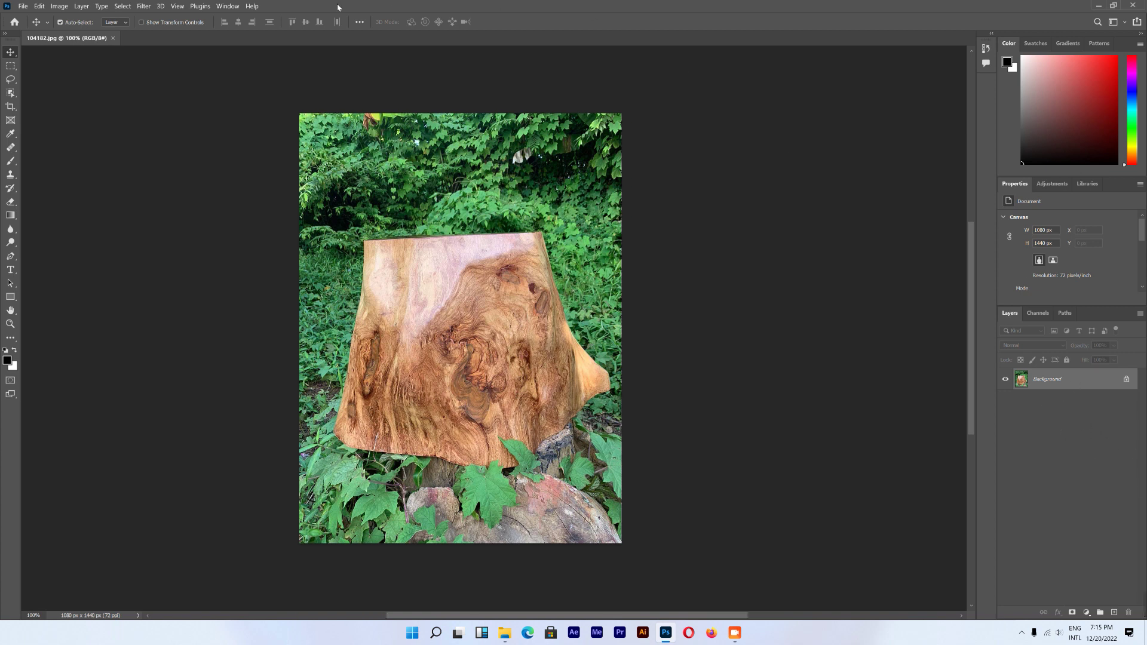
click(227, 6)
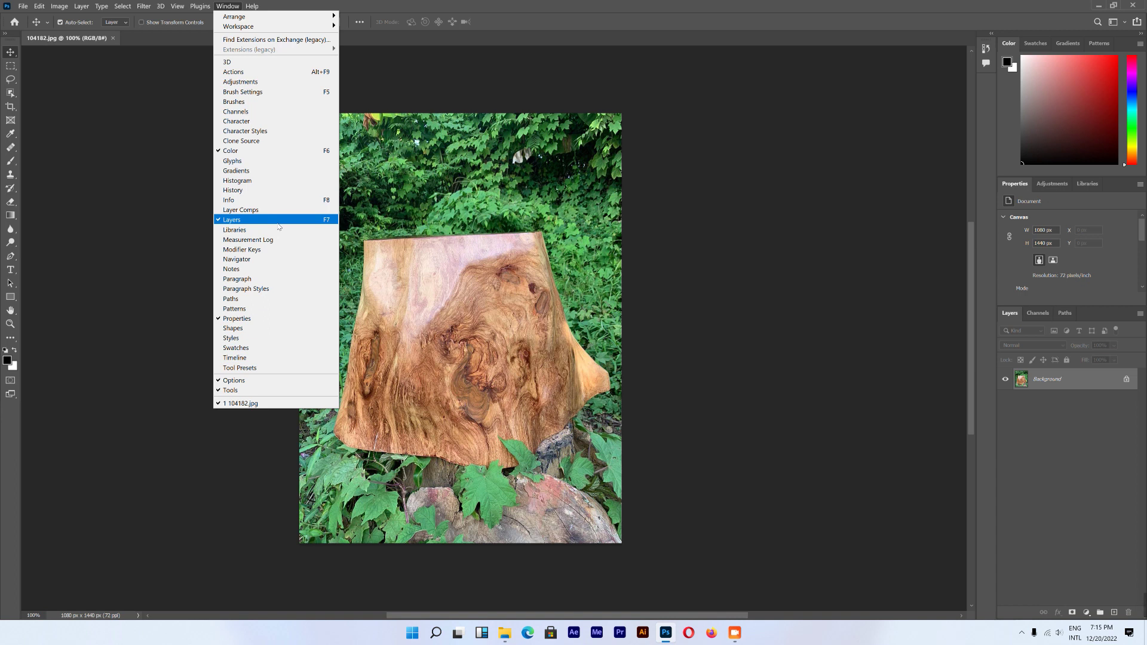
click(1062, 422)
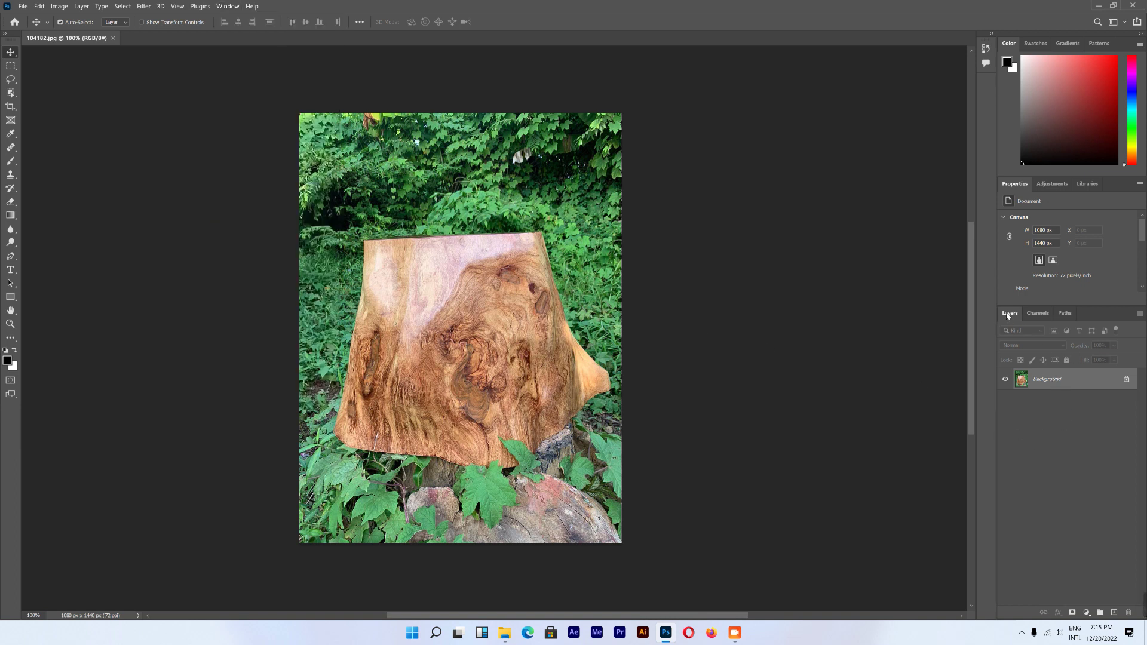
drag(1014, 316, 813, 325)
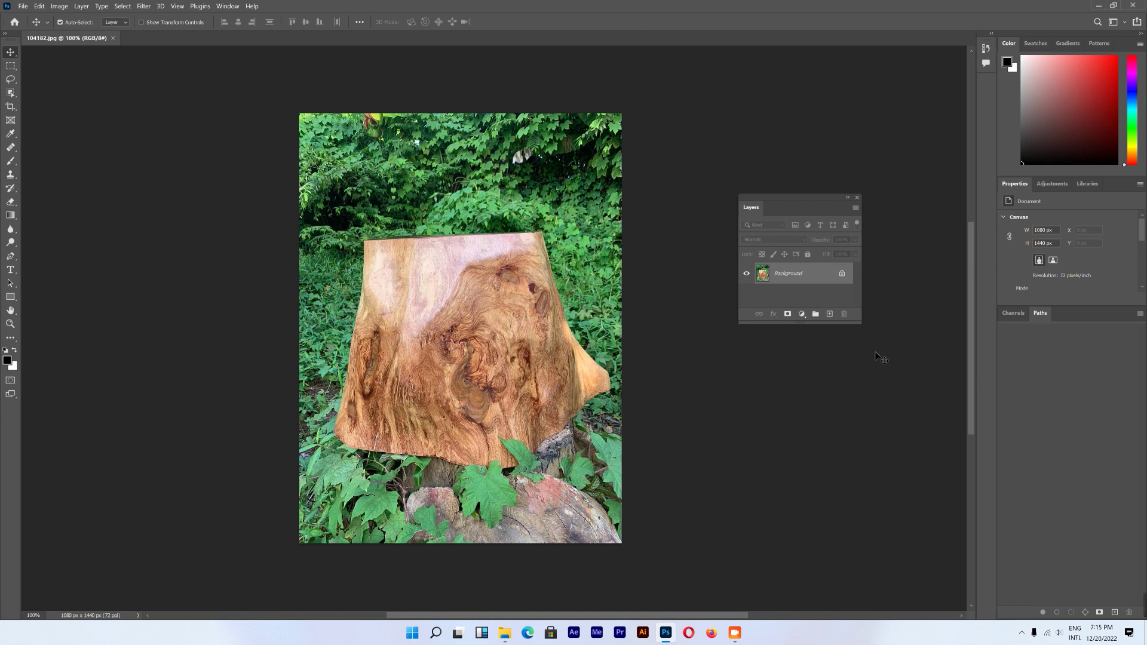
drag(861, 323, 944, 494)
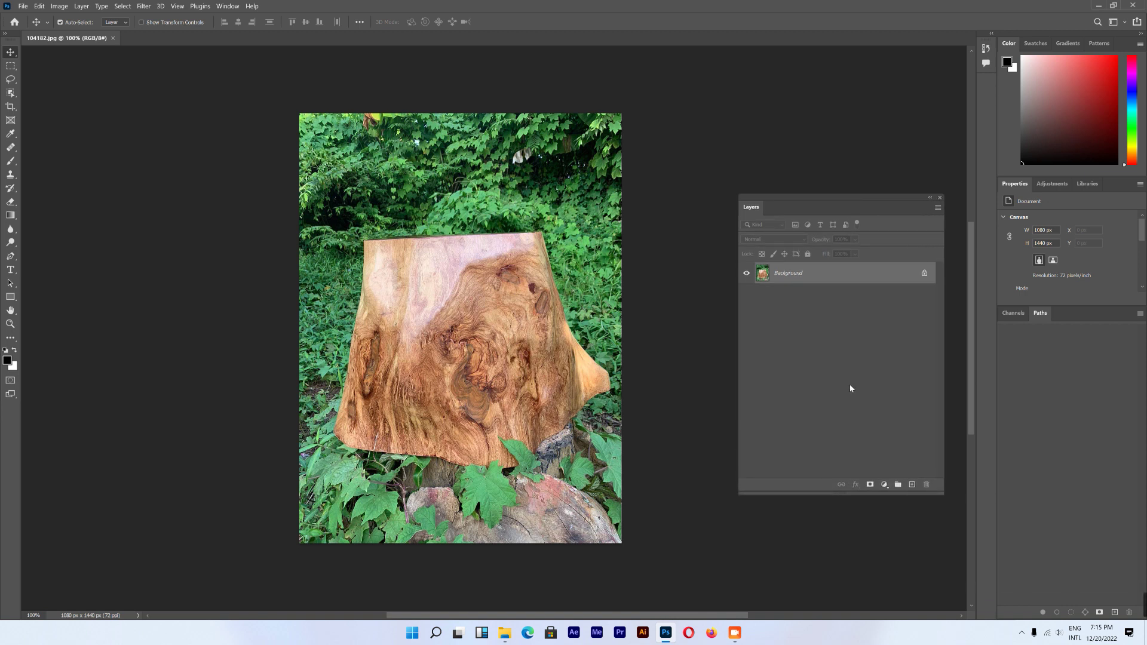
drag(818, 201, 800, 173)
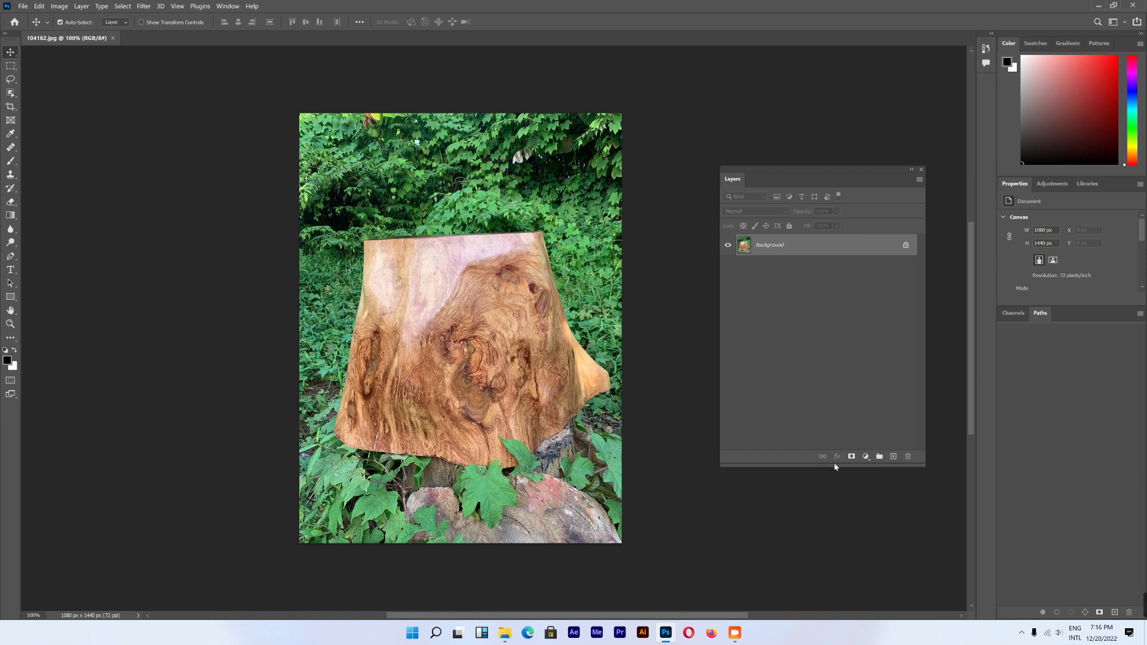
- Duplicate the Background into Layer 1 with Ctrl+J and hide the original Background
scroll(854, 463, left, 1)
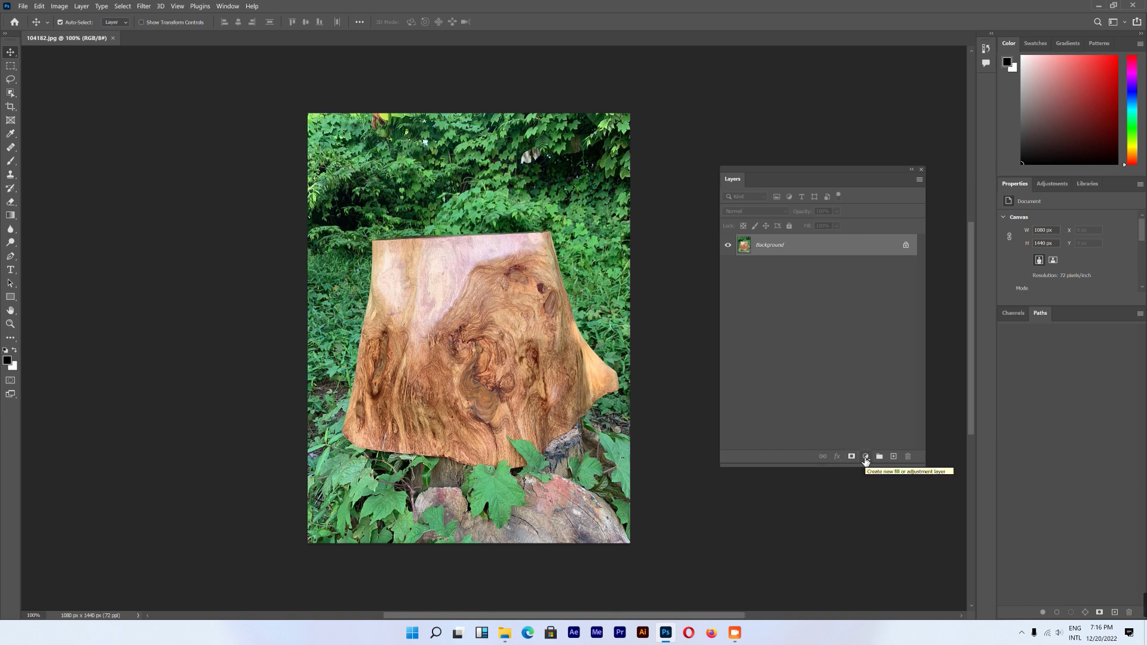
scroll(770, 252, left, 1)
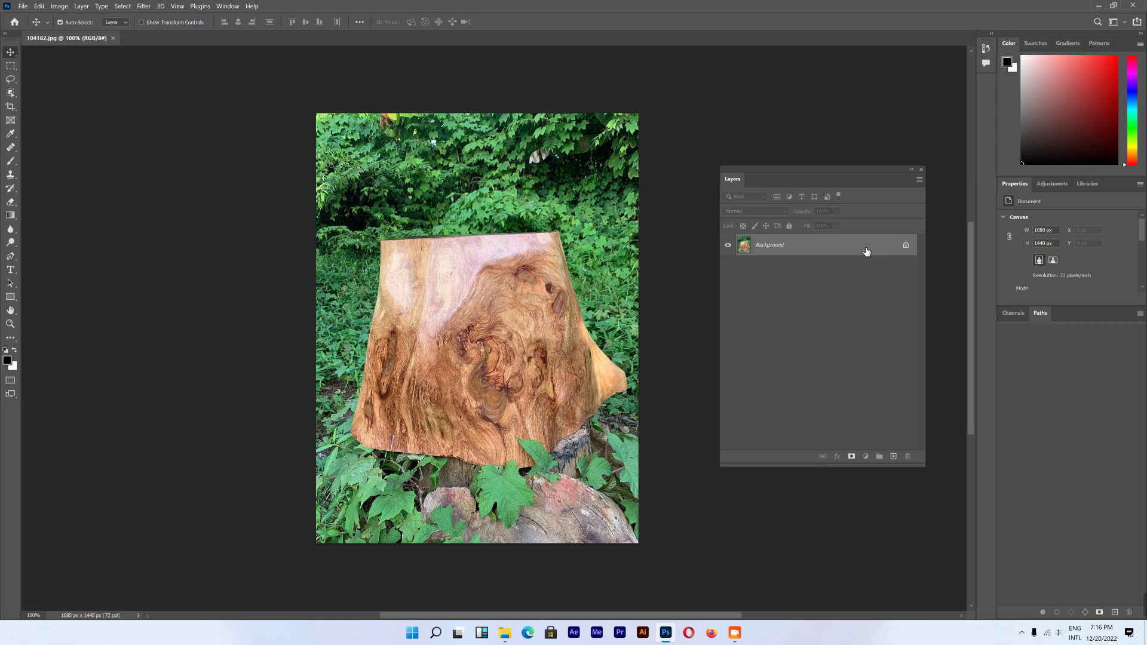
key(ctrl+j)
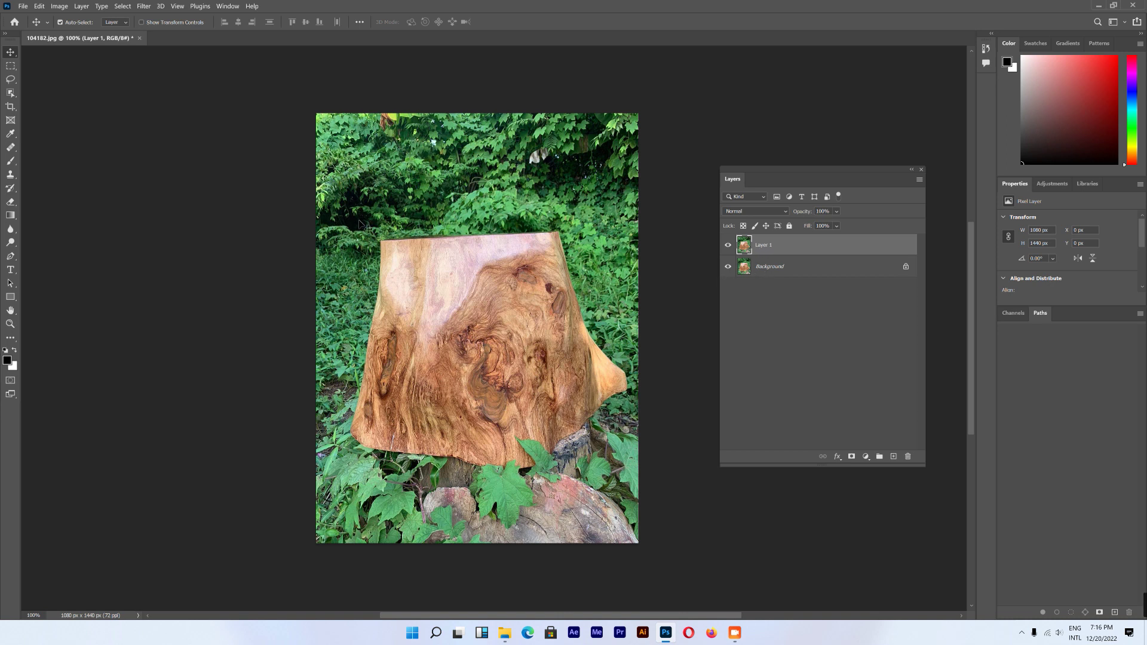
scroll(419, 250, right, 1)
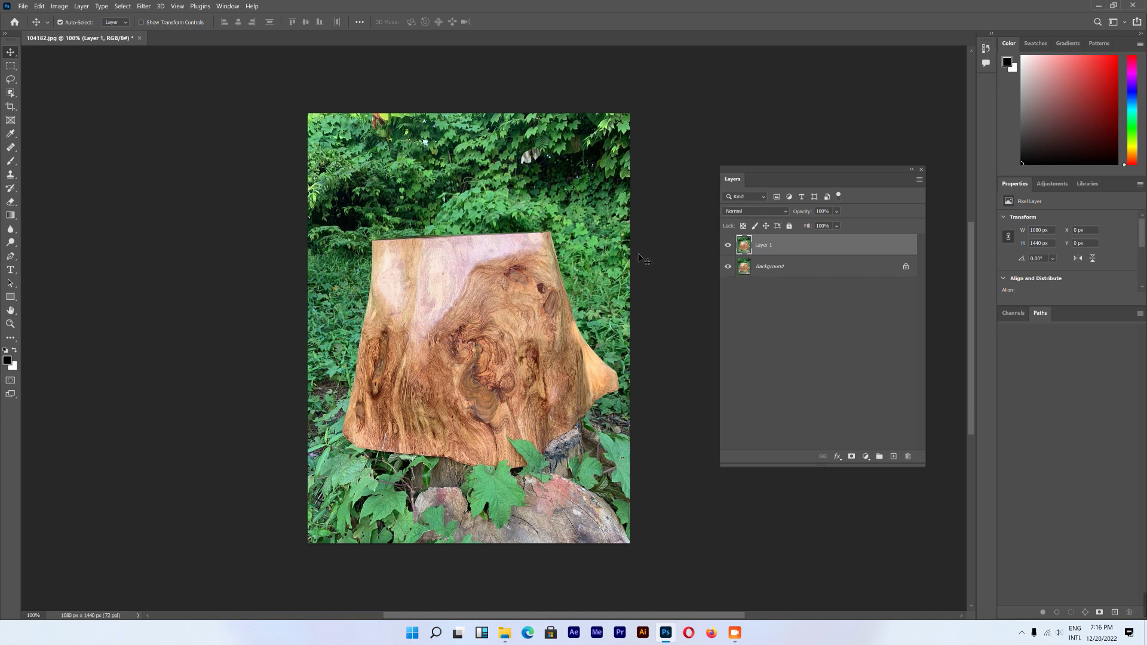
click(727, 266)
click(777, 266)
- Add Layer 2 and paint black strokes across the stump with a 168 px, 100% opacity and flow brush
click(894, 456)
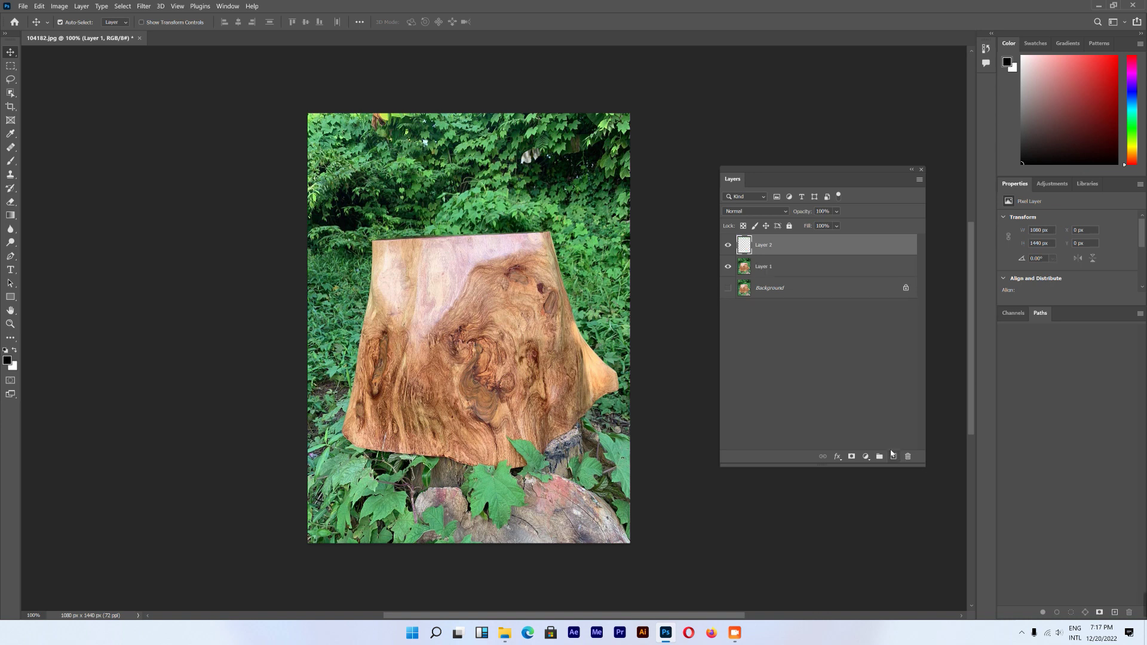
click(10, 160)
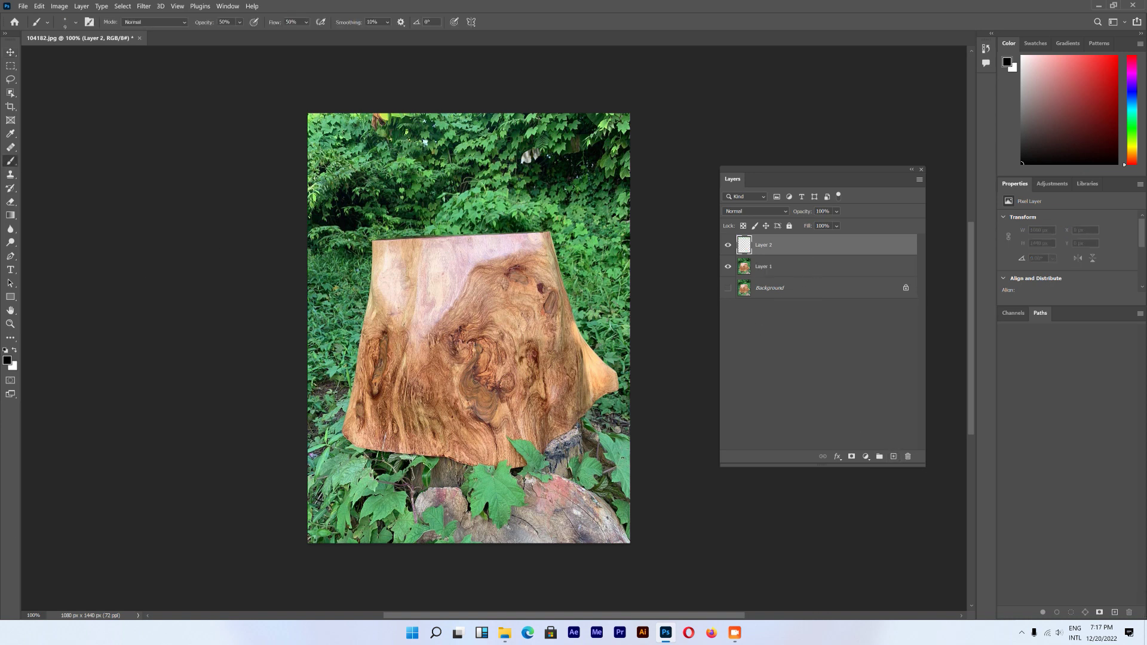
right_click(456, 294)
drag(478, 319, 558, 319)
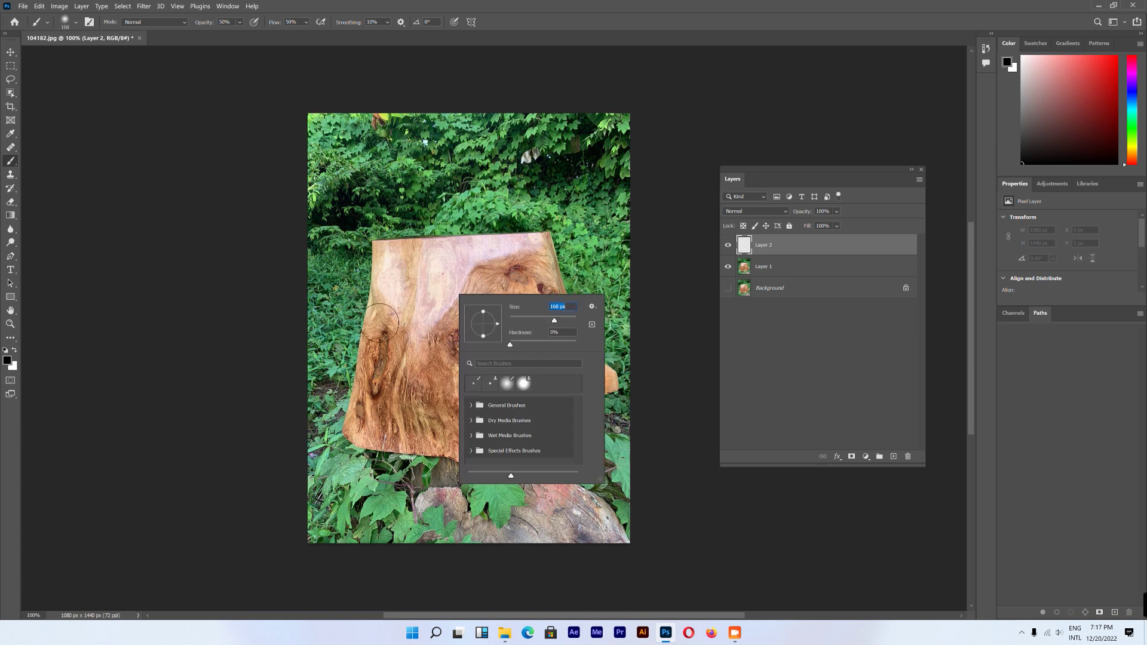
click(464, 307)
click(239, 22)
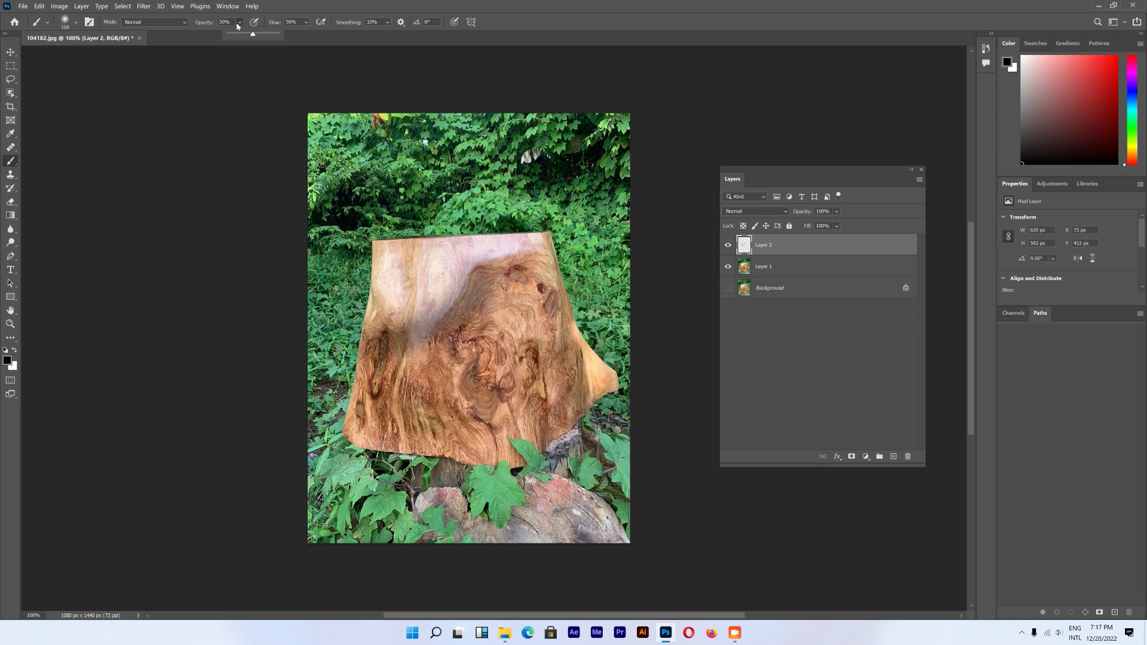
drag(254, 35, 377, 37)
click(306, 22)
drag(522, 266, 343, 357)
mouse_move(392, 209)
mouse_down()
mouse_move(502, 395)
mouse_move(538, 298)
mouse_move(430, 466)
mouse_up()
- With the Move tool active, select Layer 1 and Layer 2 together
click(10, 52)
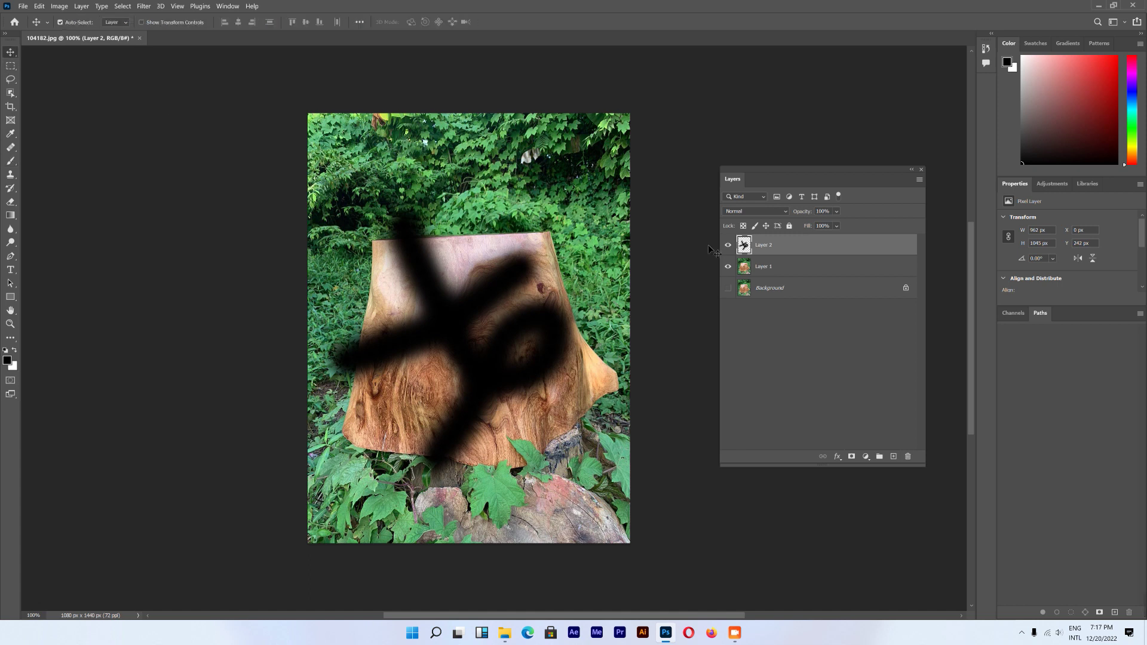
click(758, 273)
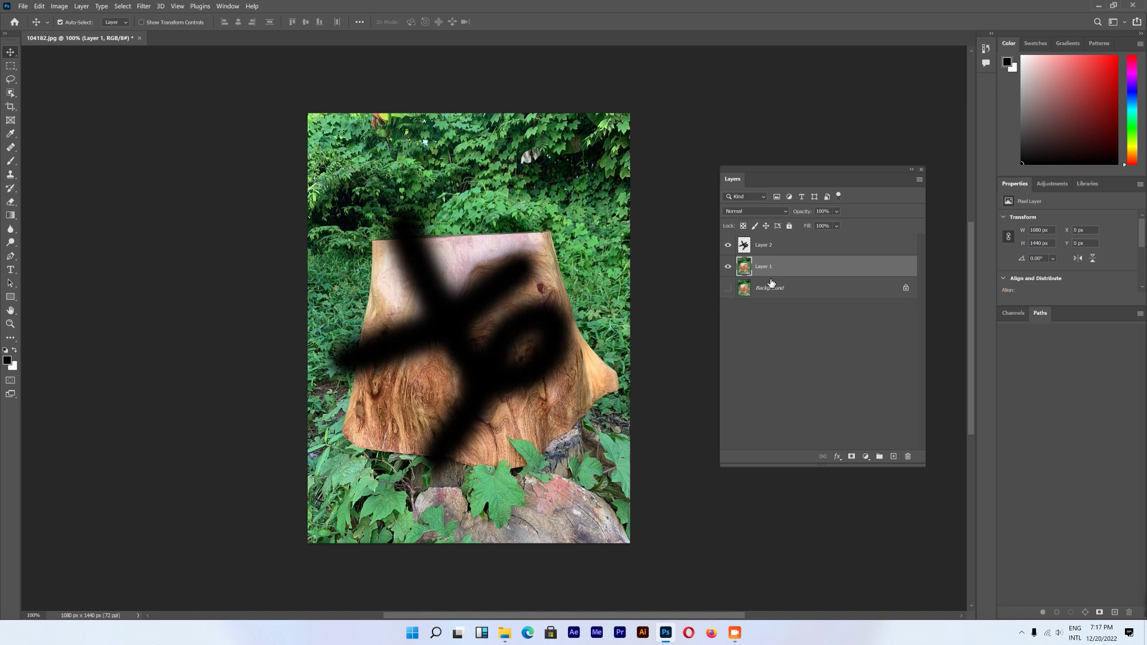
click(792, 249)
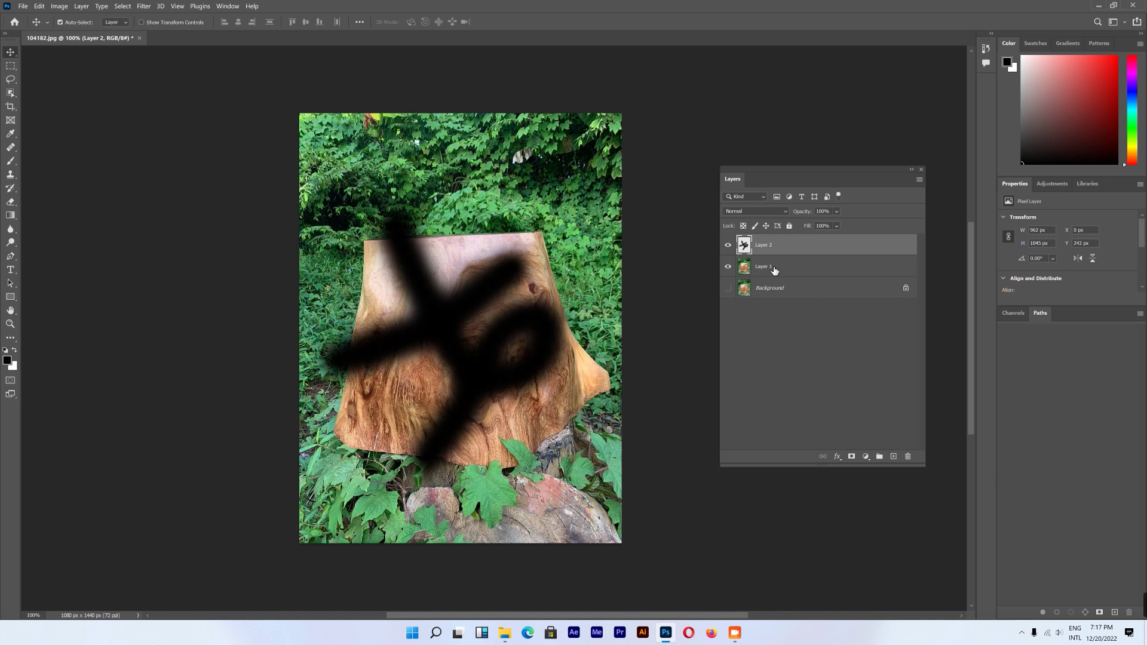
shift+click(777, 266)
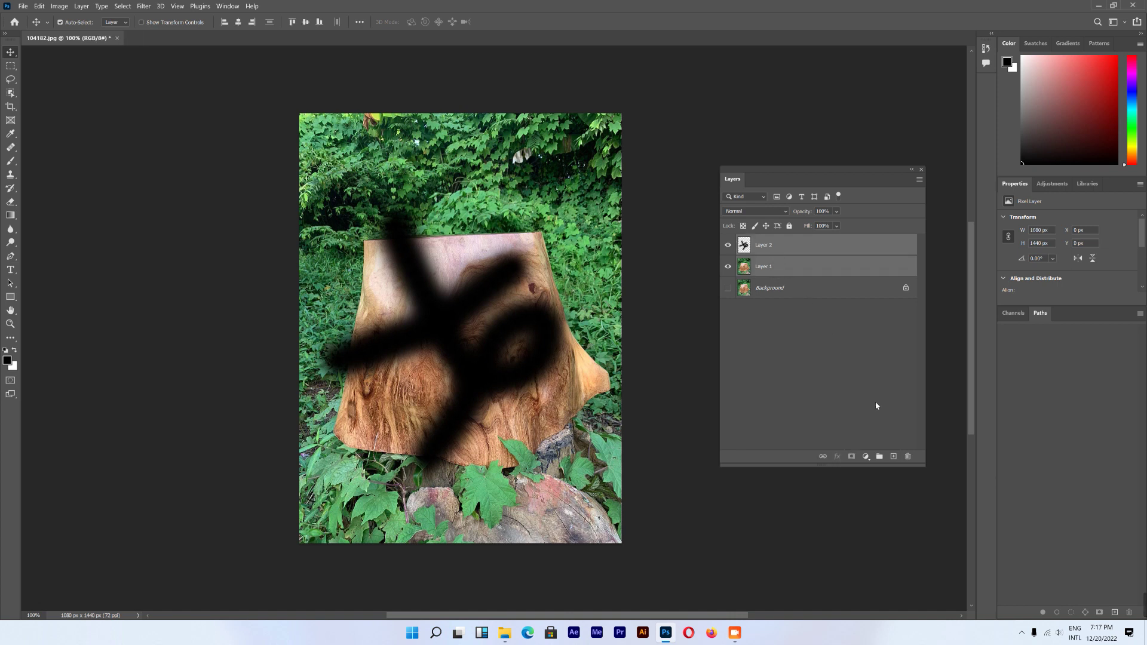
- Group Layer 1 and Layer 2 via Group from Layers as red-labelled Group 1, then expand it
click(878, 456)
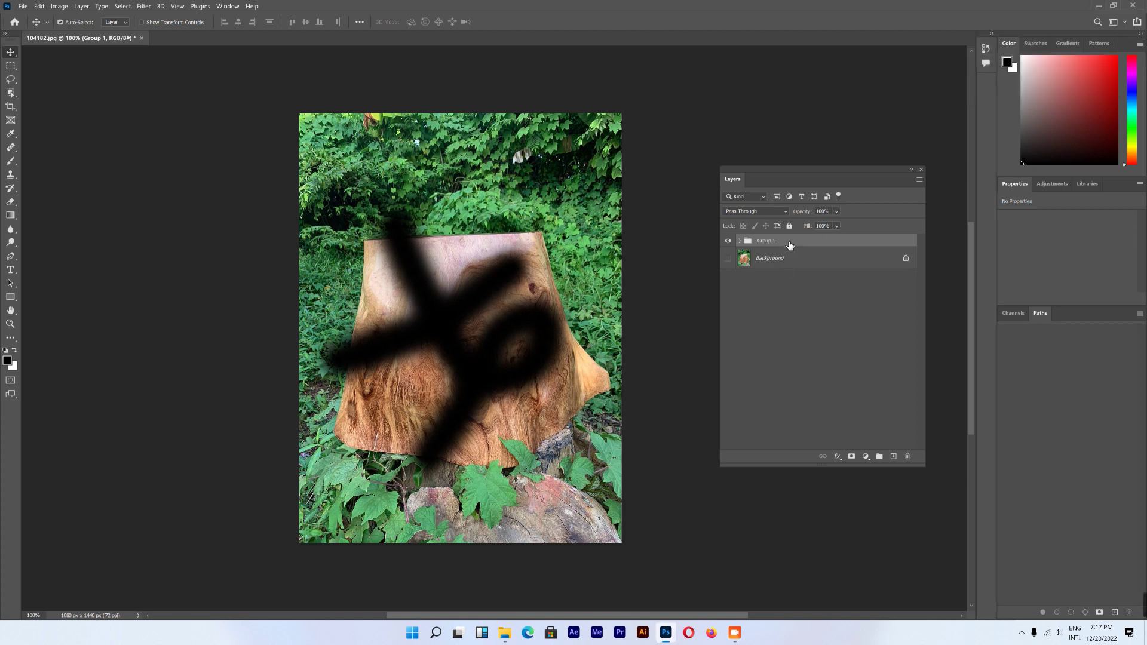
key(ctrl+shift+g)
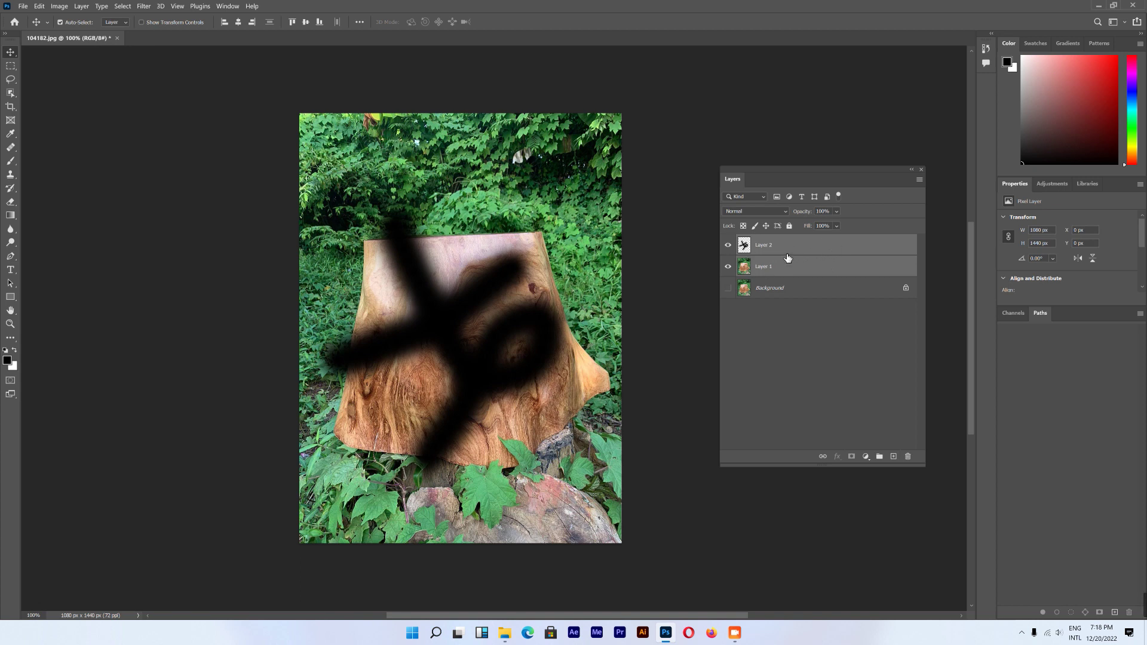
right_click(828, 247)
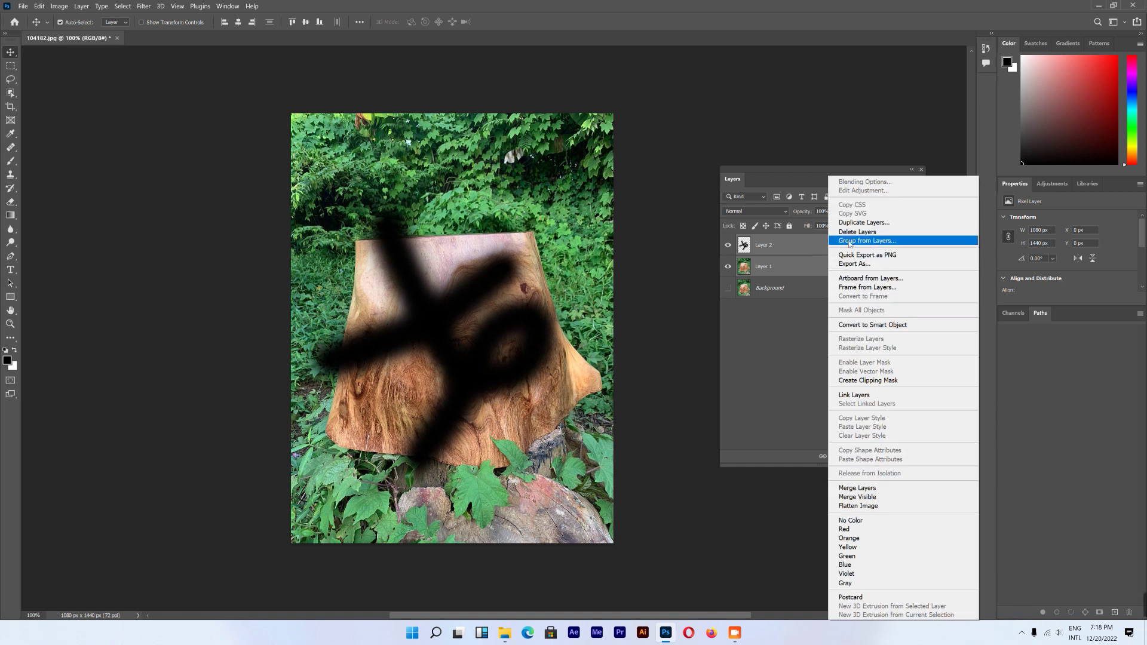
click(884, 244)
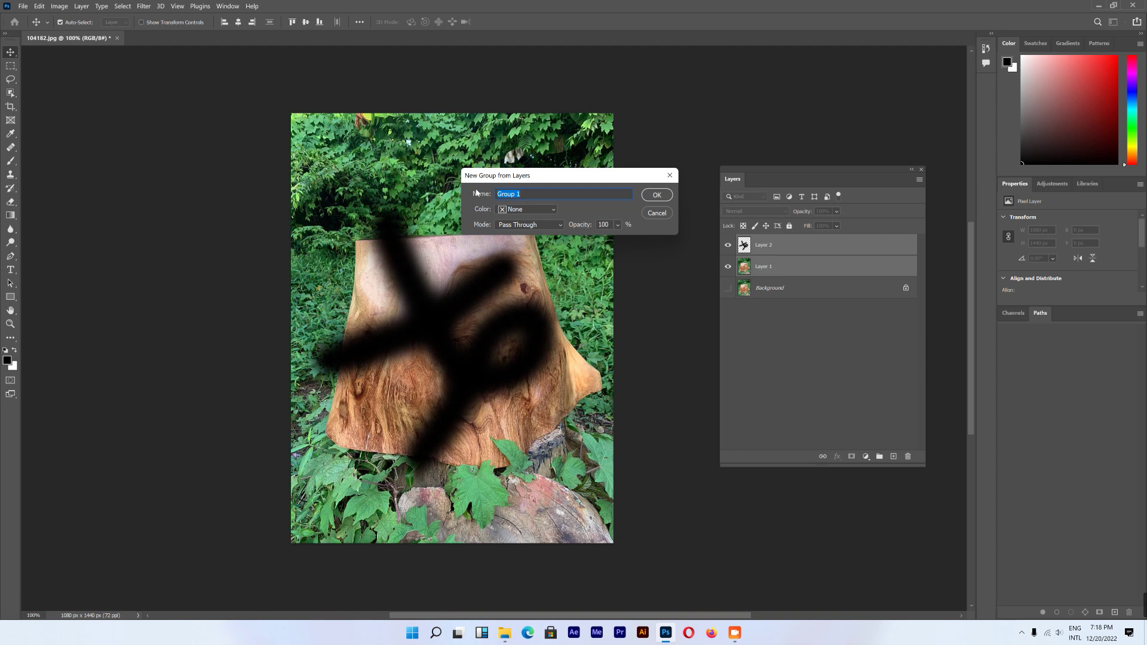
click(534, 216)
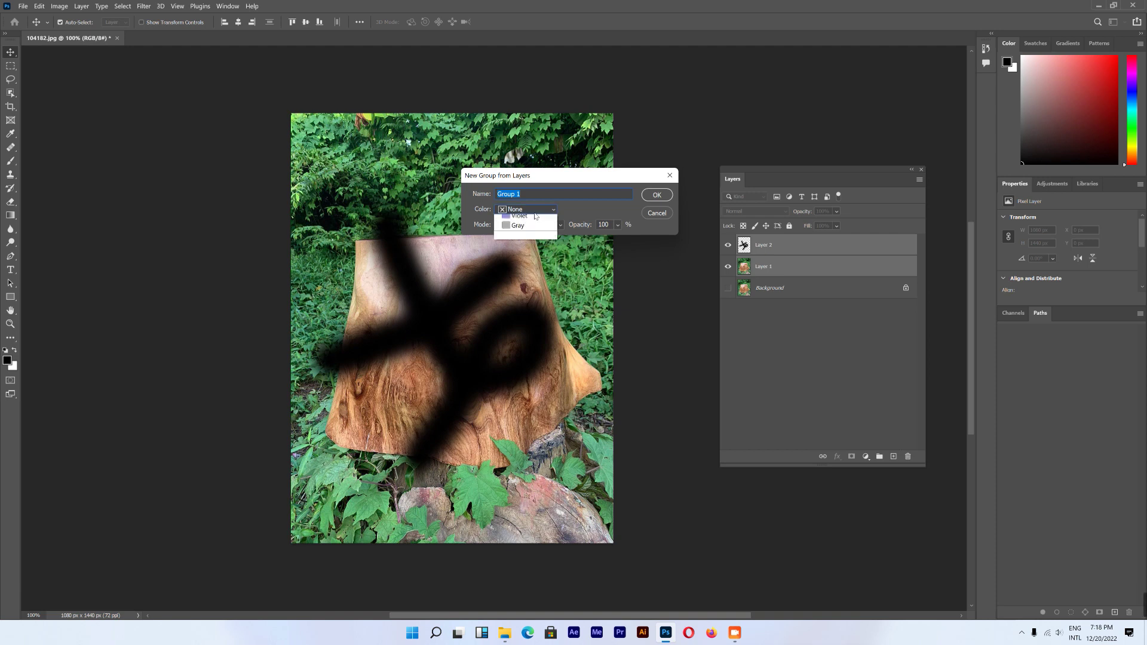
click(522, 241)
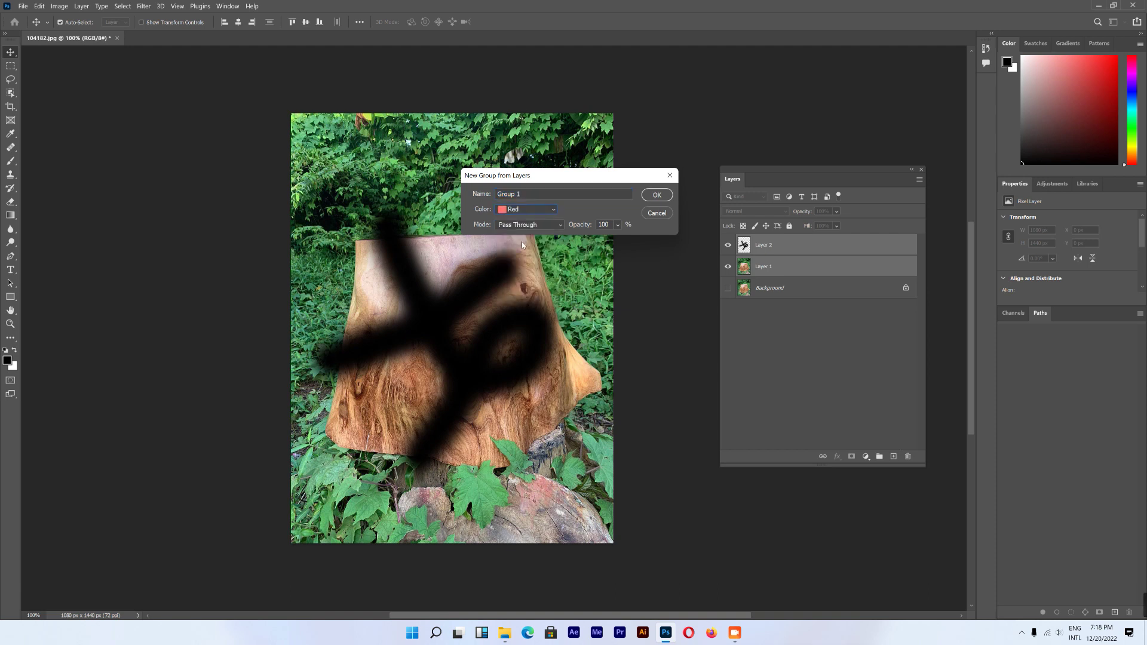
click(657, 195)
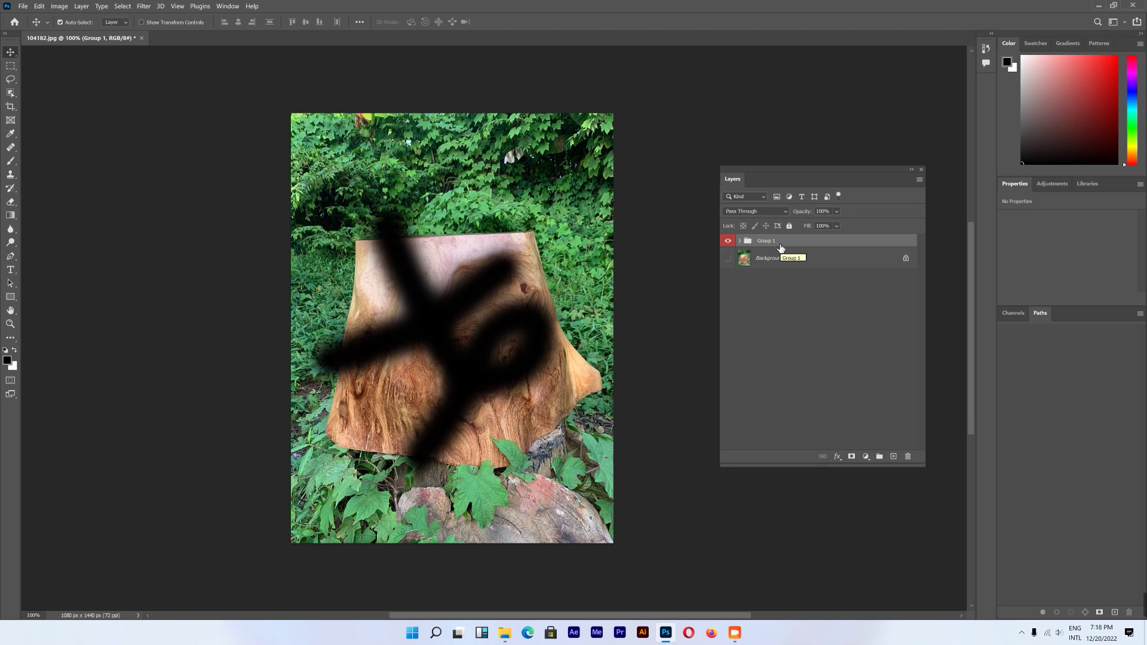
click(740, 241)
click(741, 240)
scroll(467, 302, right, 1)
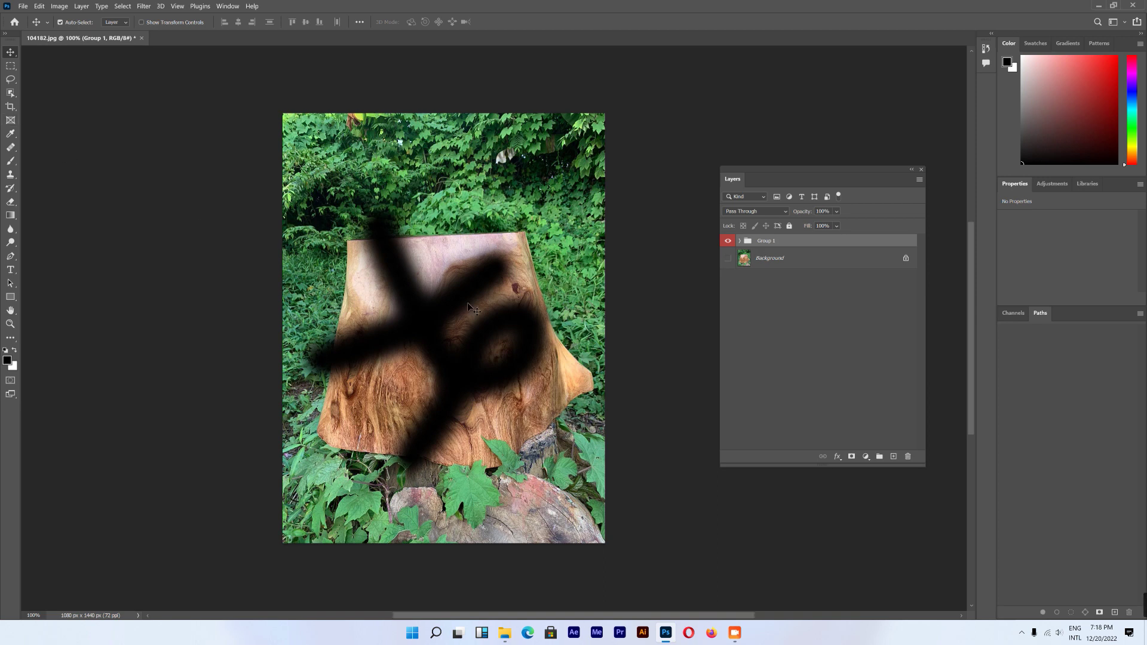
click(113, 23)
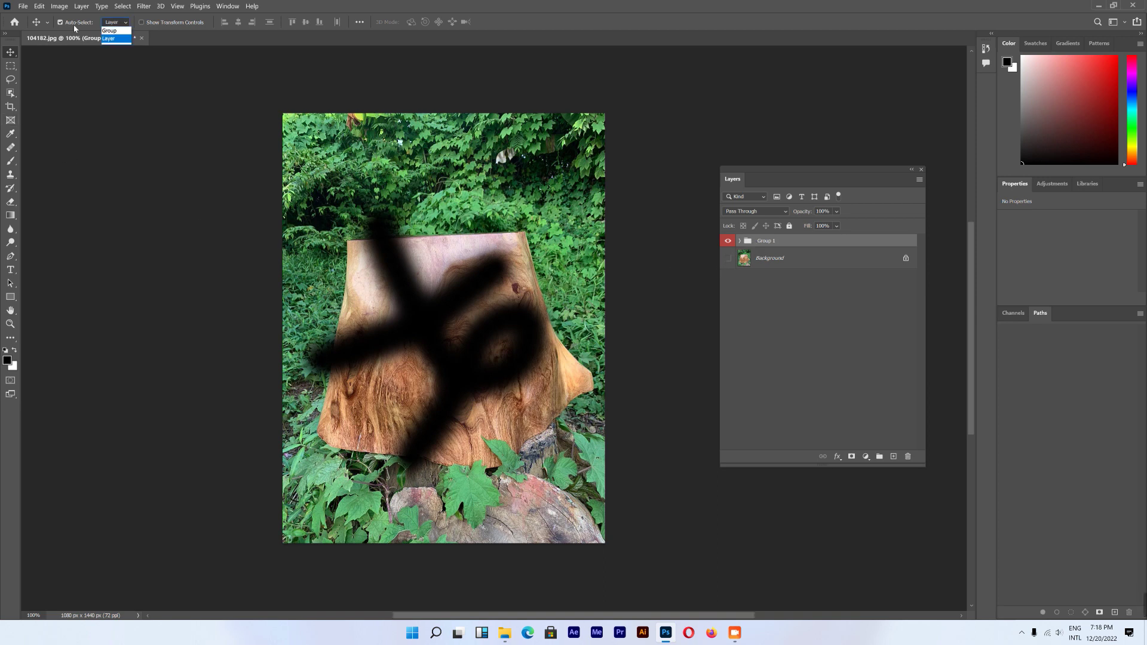
click(11, 55)
click(115, 22)
click(113, 30)
mouse_move(477, 331)
mouse_down()
mouse_move(507, 325)
mouse_move(478, 346)
mouse_up()
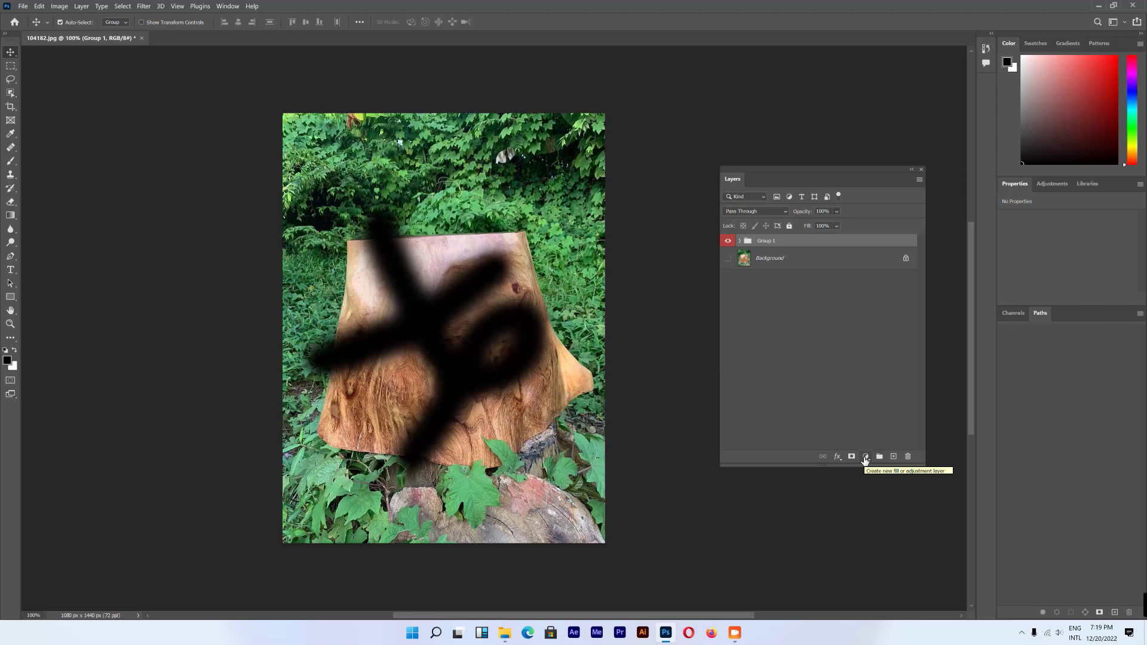
click(864, 457)
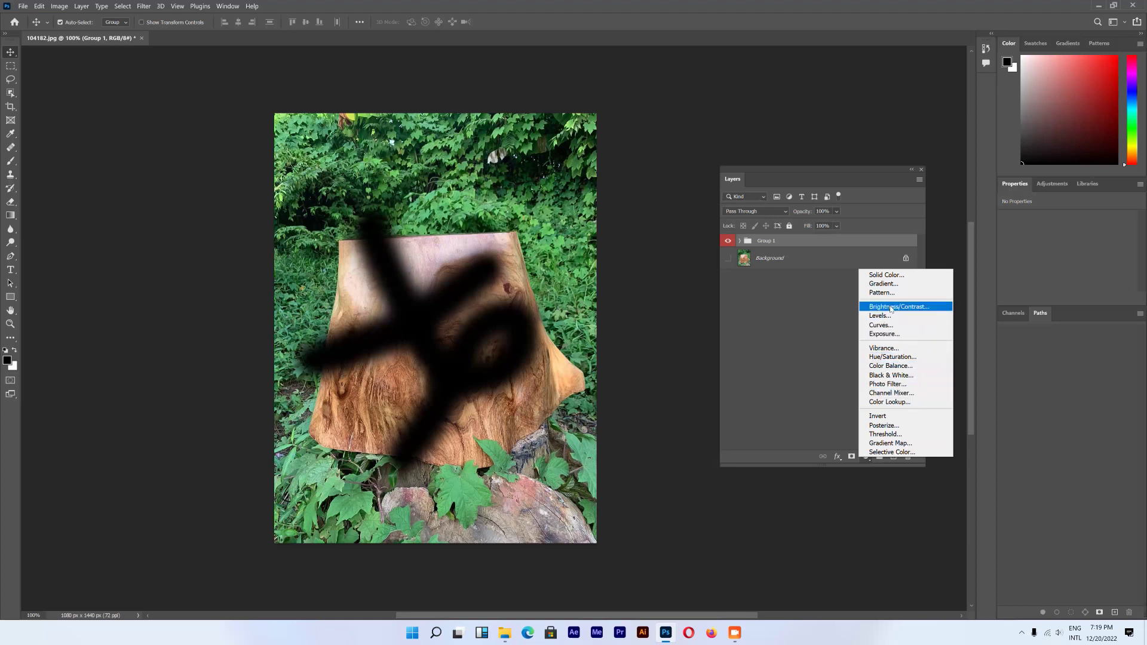
click(830, 413)
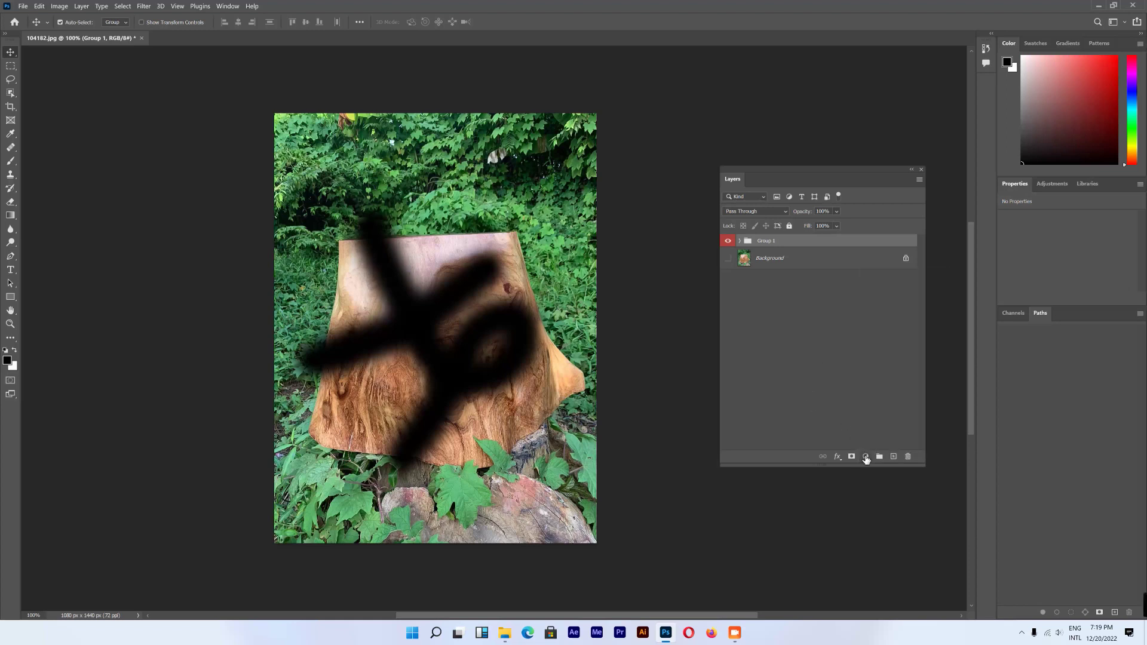
click(865, 458)
click(829, 407)
click(865, 458)
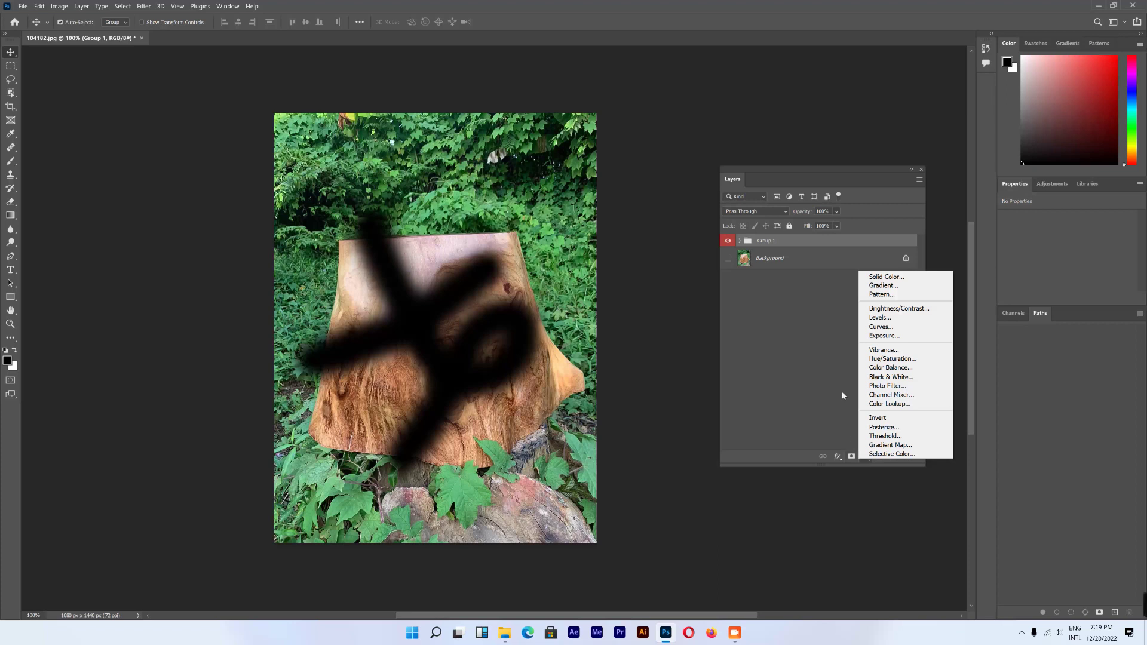
click(841, 392)
click(865, 457)
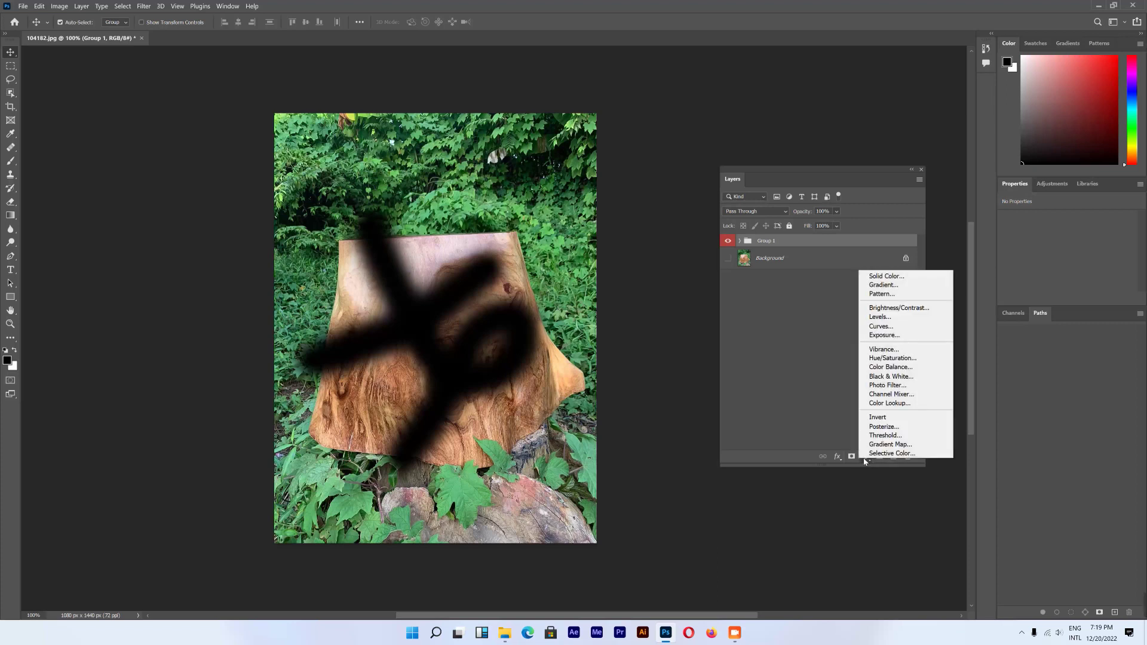
click(806, 349)
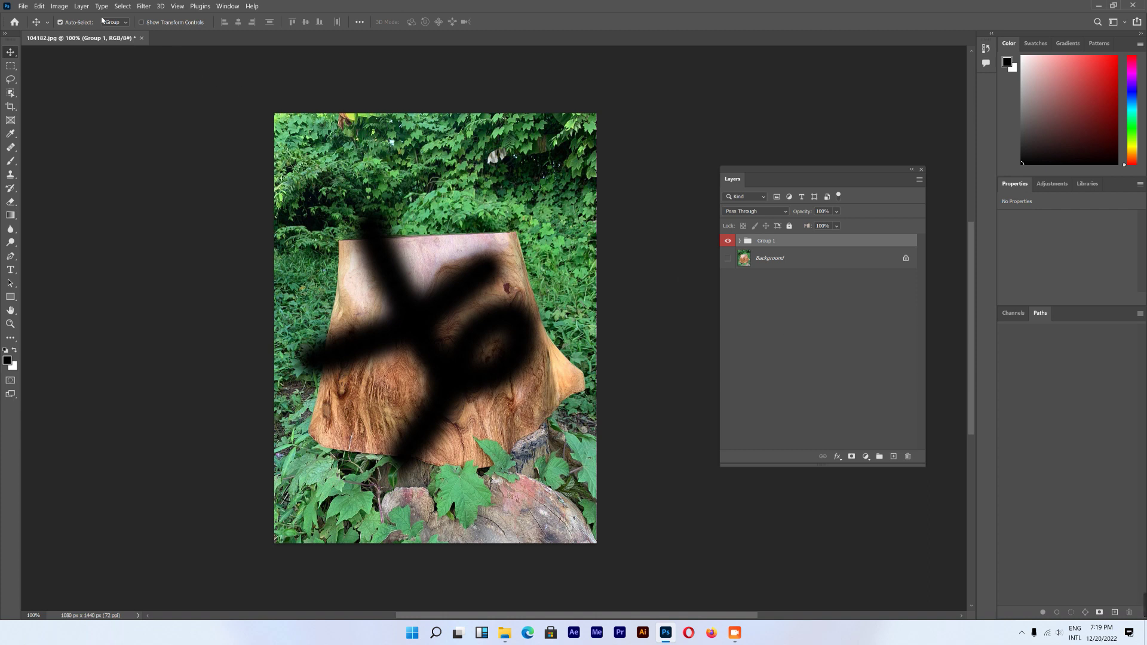
- Expand Group 1, select Layer 2, and bring up the Layer menu's adjustment layer types
click(82, 5)
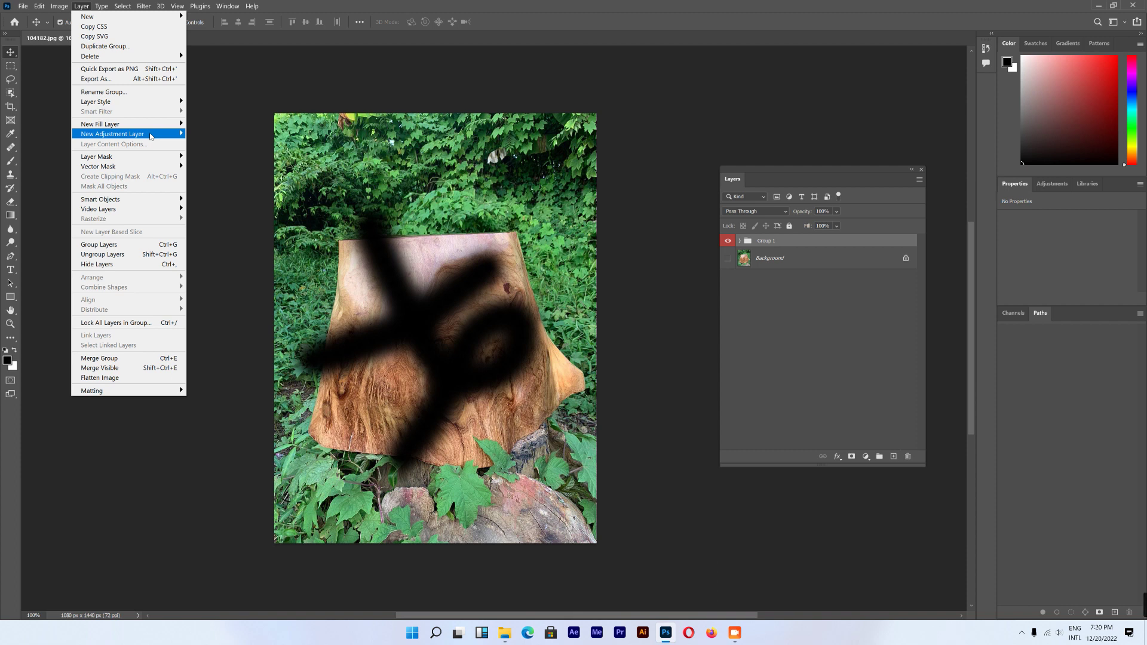
click(771, 258)
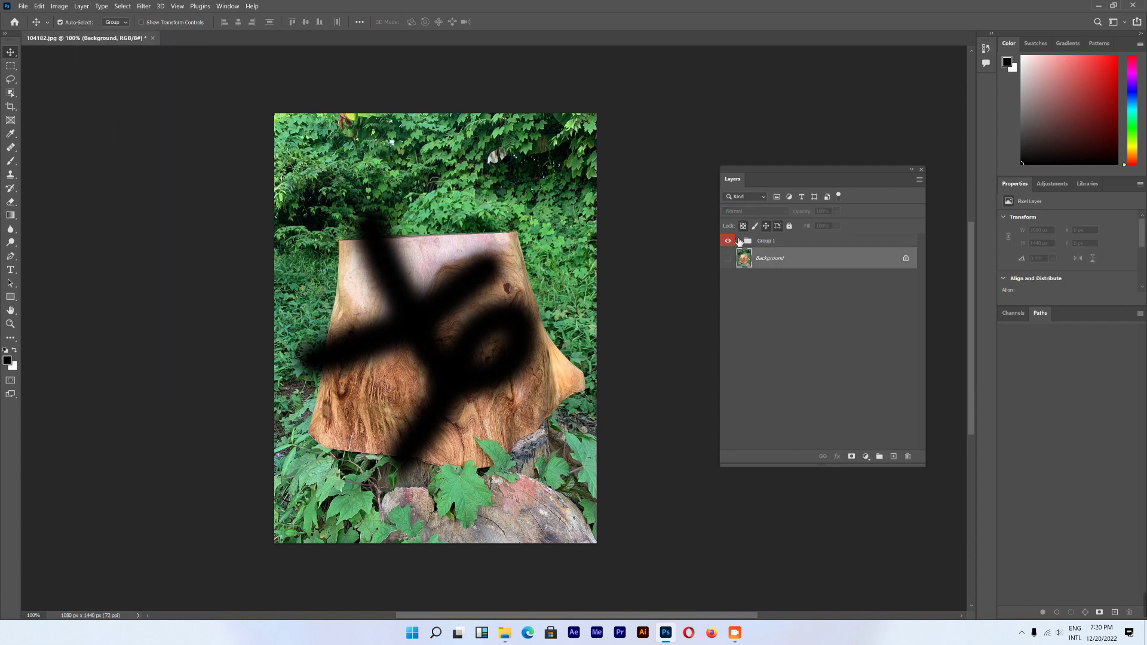
click(739, 240)
click(780, 262)
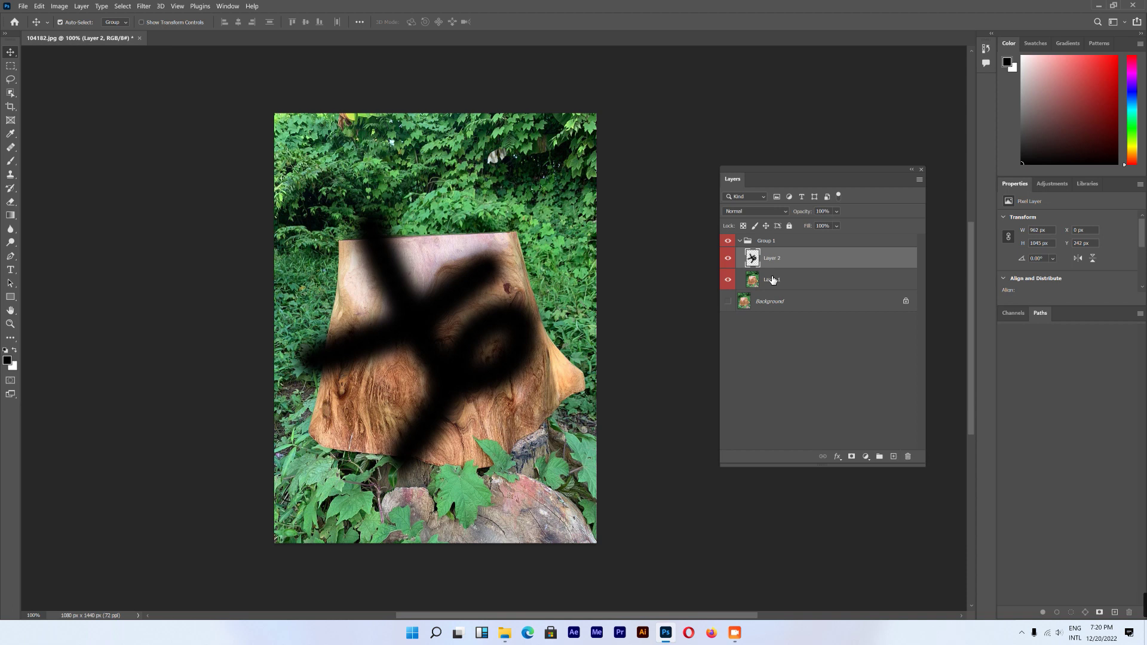
click(772, 280)
click(777, 261)
click(82, 6)
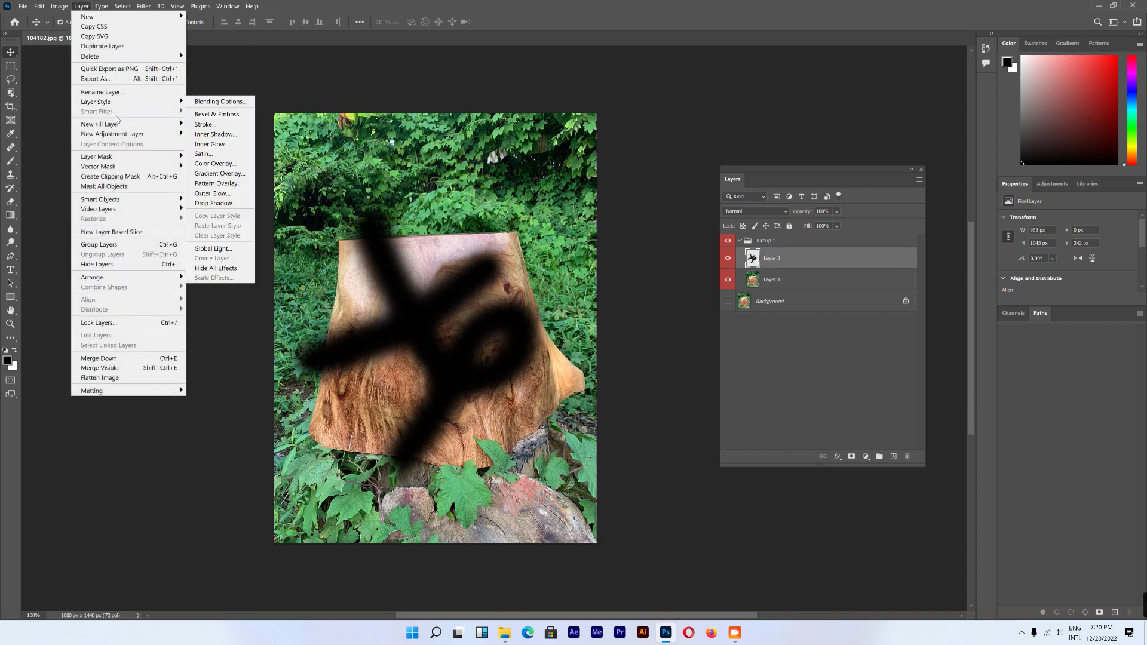
mouse_move(112, 134)
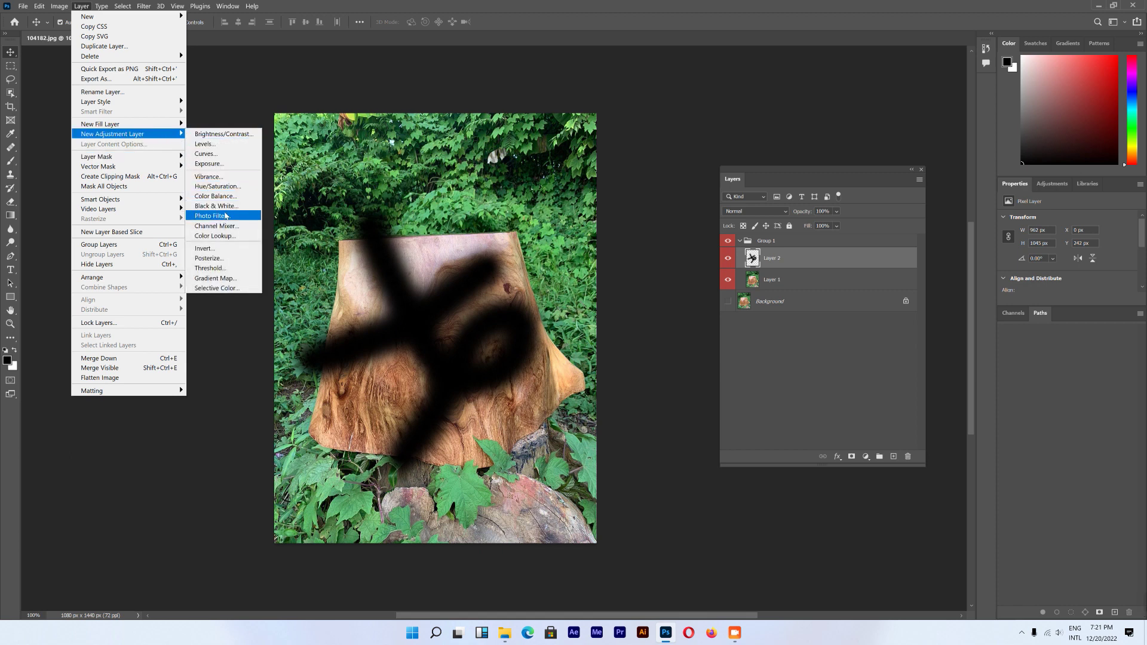
- Add a Hue/Saturation 1 adjustment layer with saturation raised to about +40, then select Layer 2
click(218, 187)
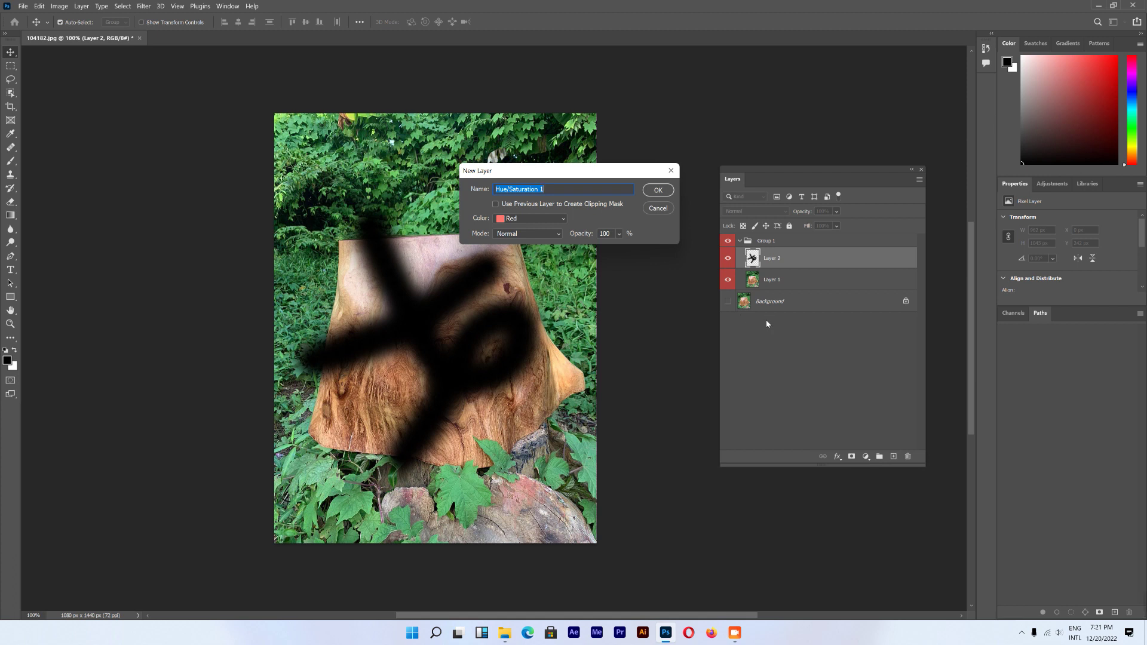
click(657, 191)
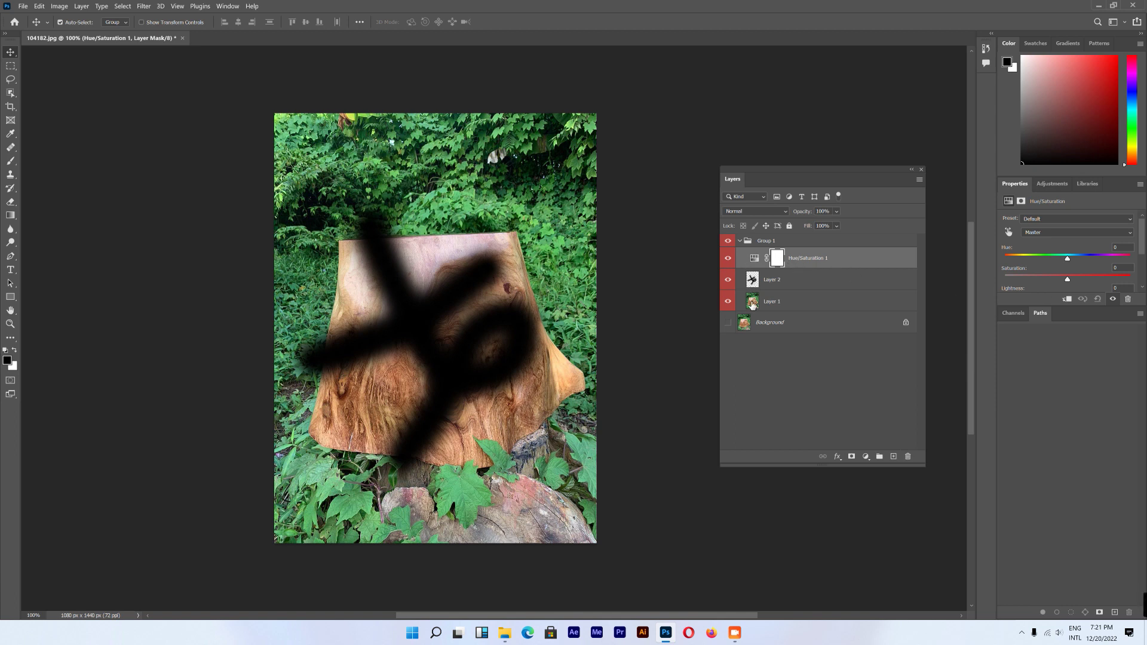
mouse_move(1066, 278)
mouse_down()
mouse_move(1014, 283)
mouse_move(1117, 277)
mouse_move(1085, 278)
mouse_up()
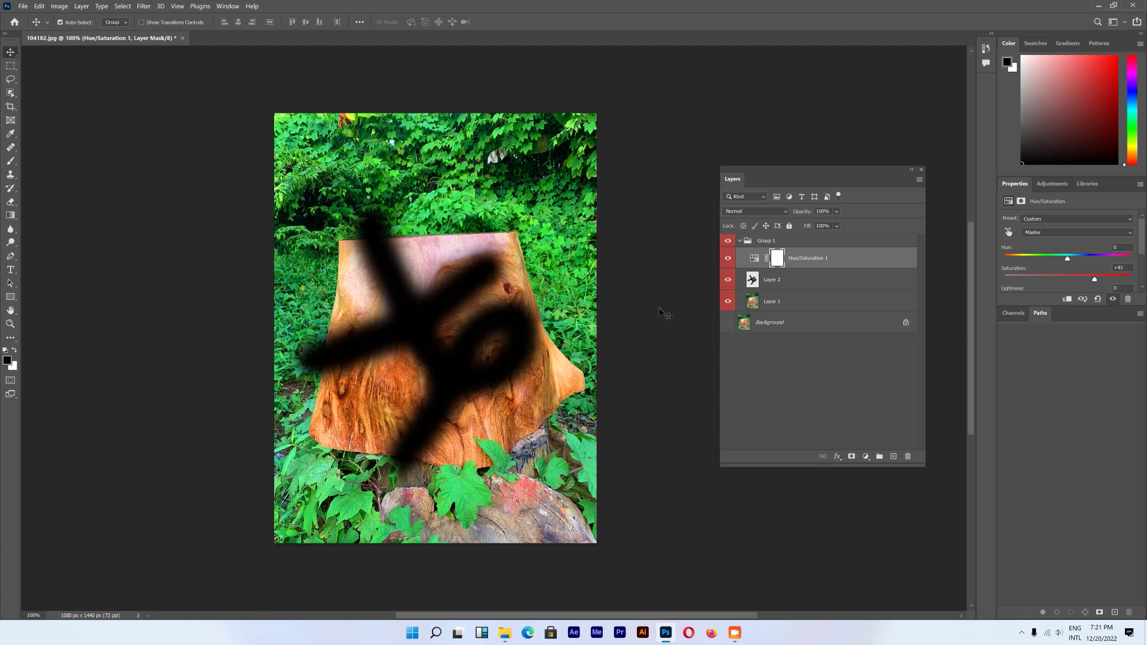
click(771, 286)
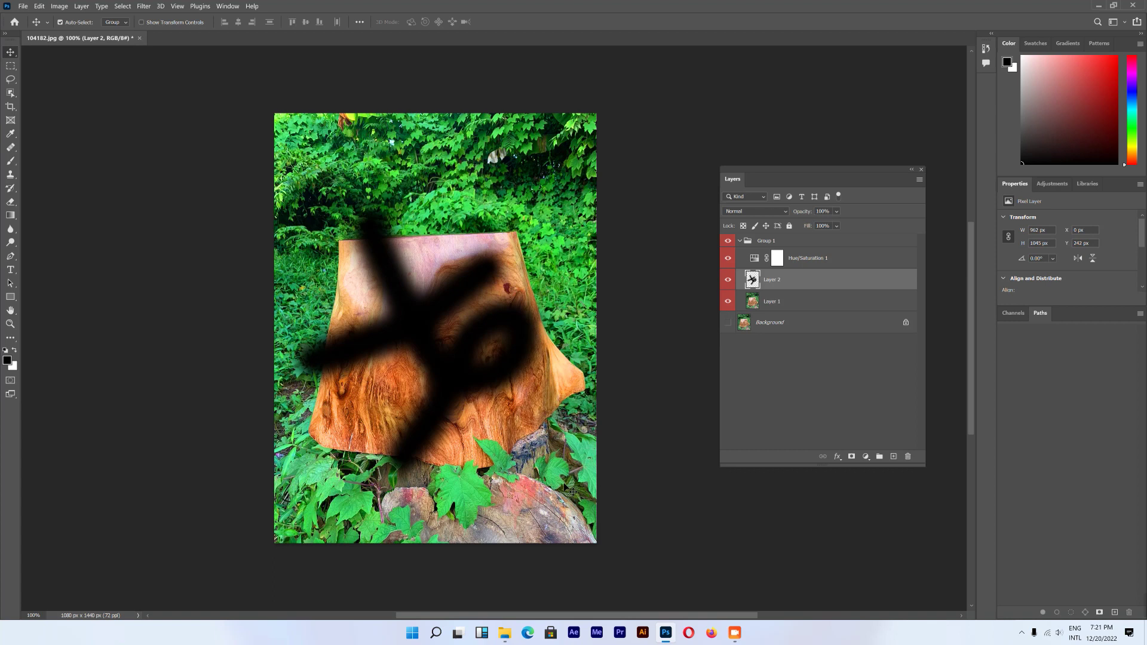
click(22, 6)
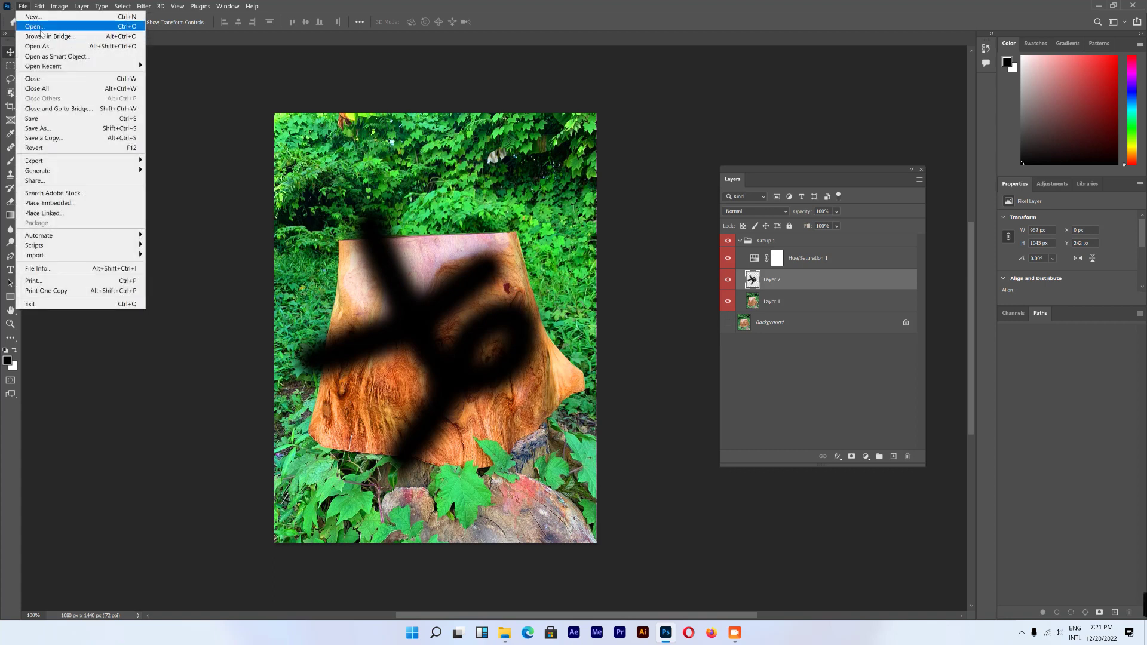
- Open product-iced-mocha and drag its iced coffee cup into 104182.jpg as Layer 3
click(41, 29)
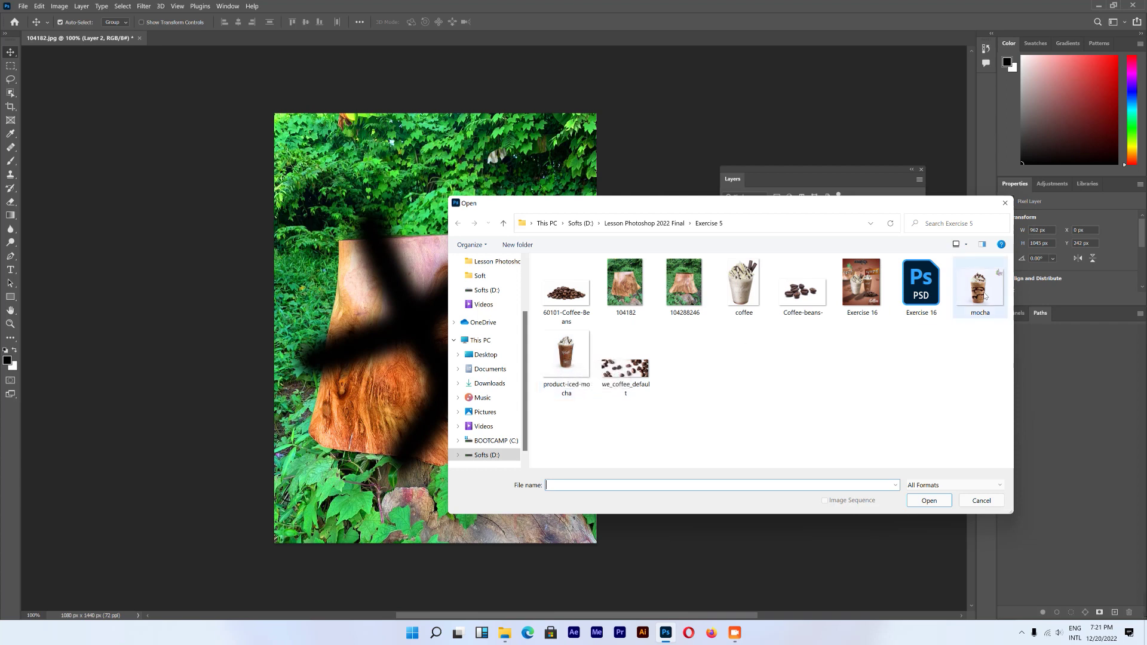
double_click(564, 361)
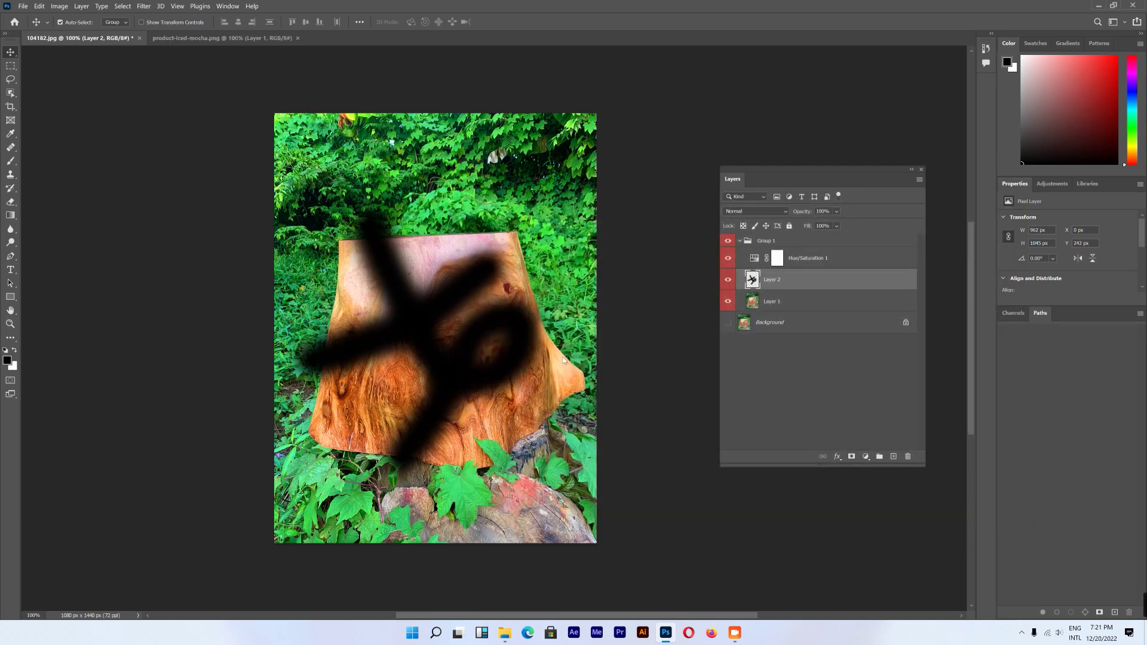
mouse_move(472, 287)
mouse_down()
mouse_move(188, 127)
mouse_move(459, 359)
mouse_up()
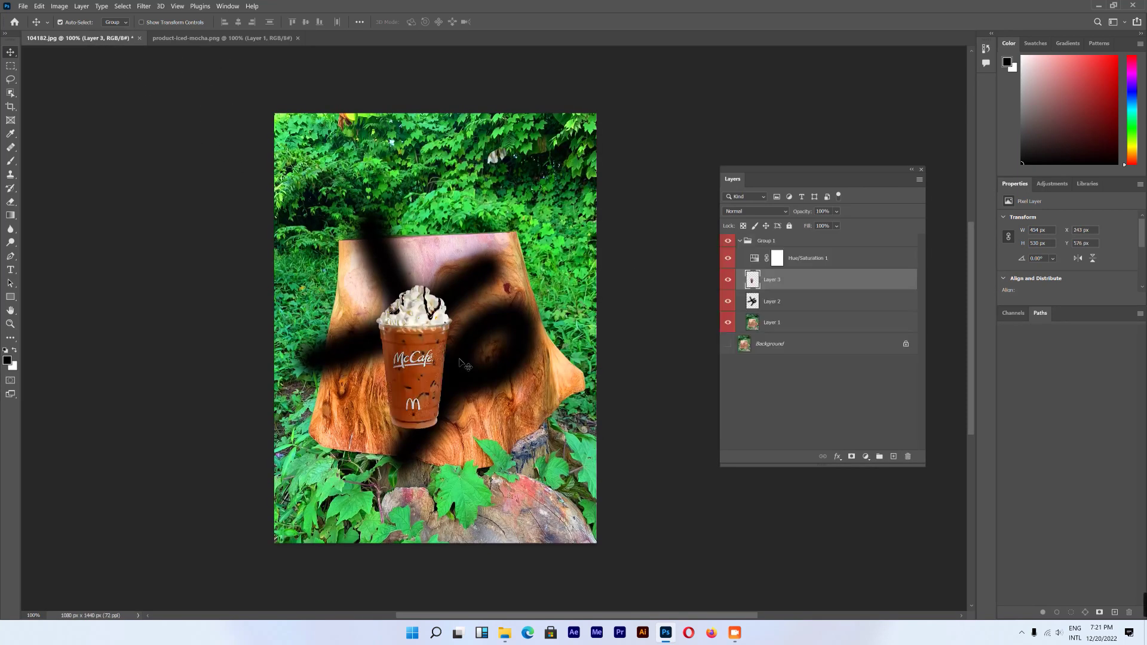
drag(788, 281, 789, 278)
- Set Move tool Auto-Select to Layer and move the iced coffee cup onto the stump top
click(803, 258)
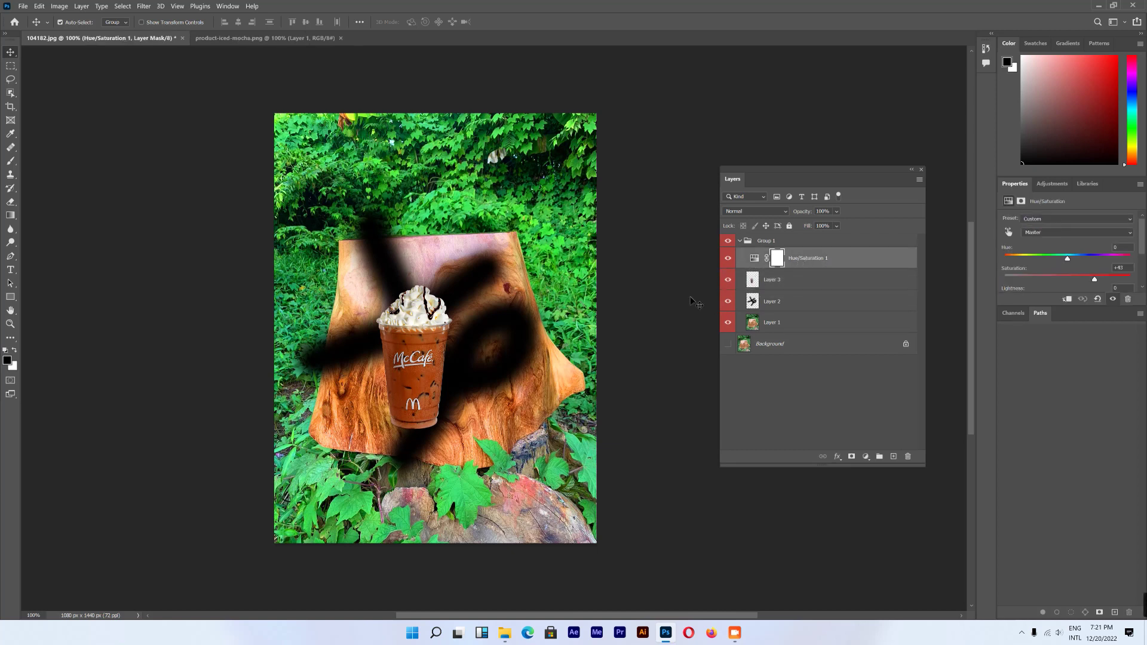
click(727, 260)
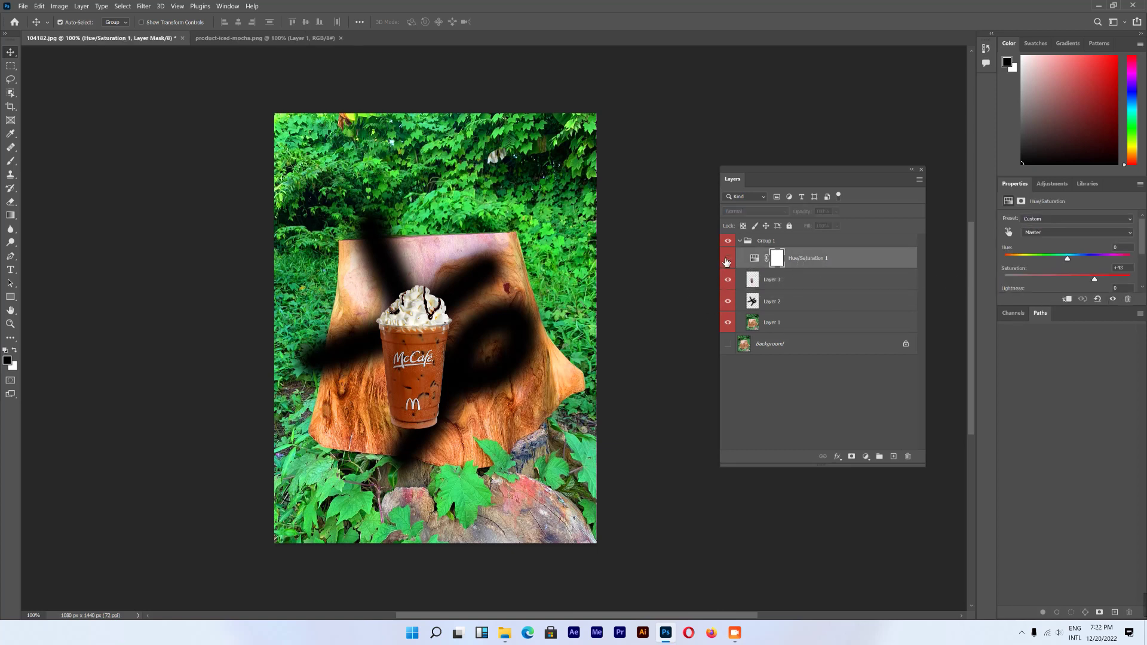
mouse_move(408, 367)
mouse_down()
mouse_move(408, 326)
mouse_move(417, 346)
mouse_up()
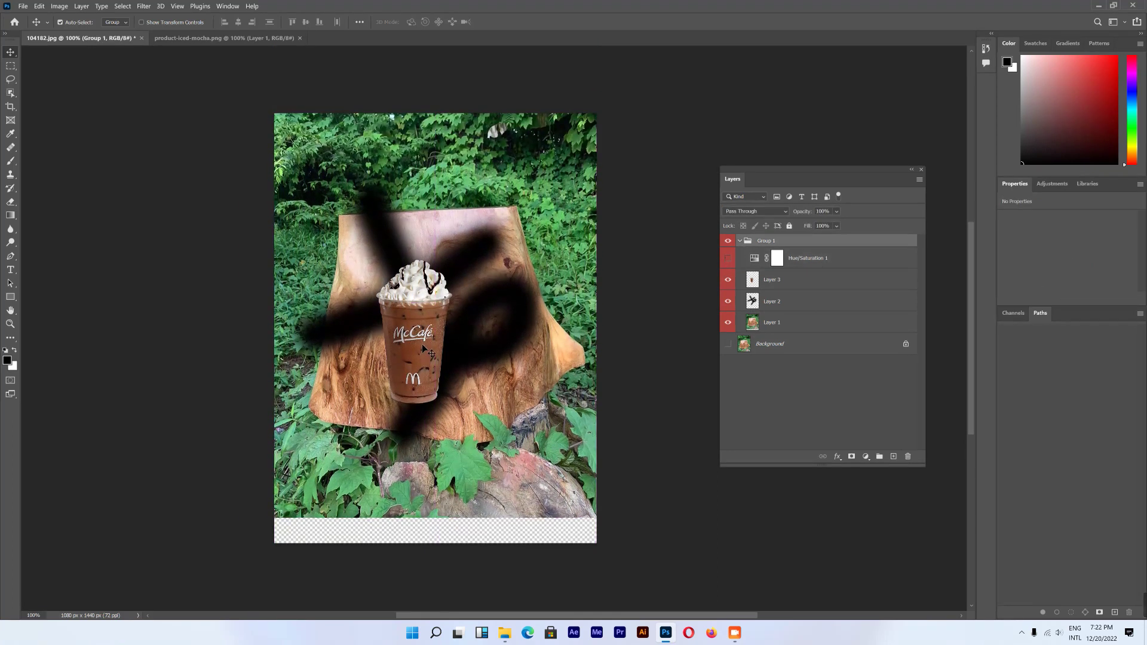
key(ctrl+z)
click(60, 22)
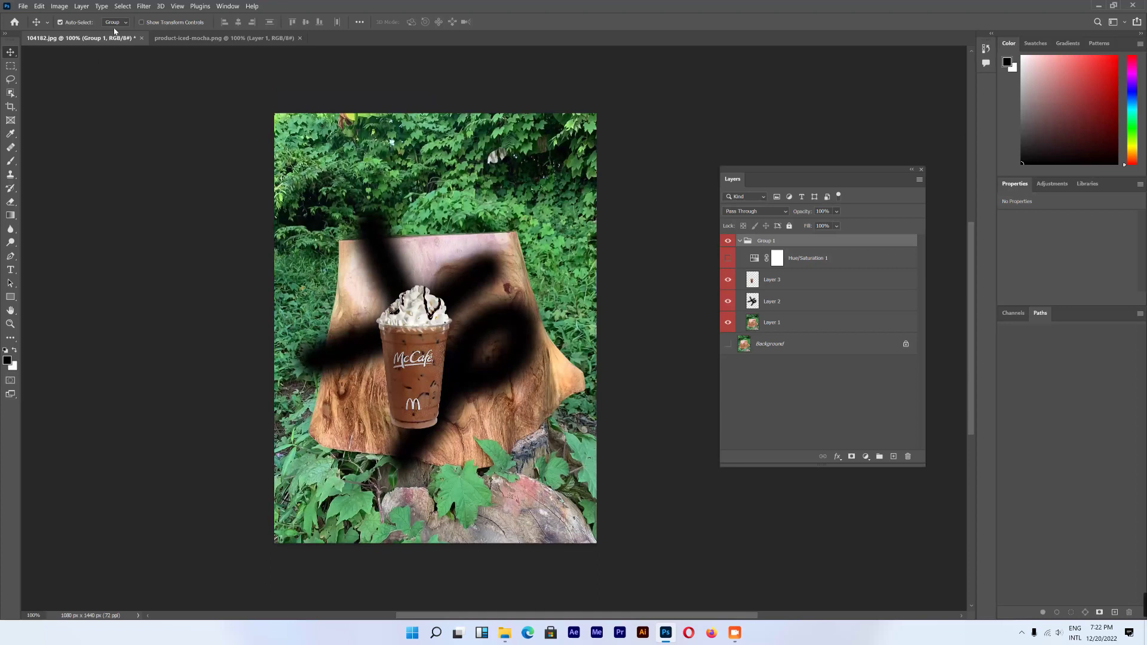
click(117, 23)
click(111, 36)
drag(419, 360, 432, 201)
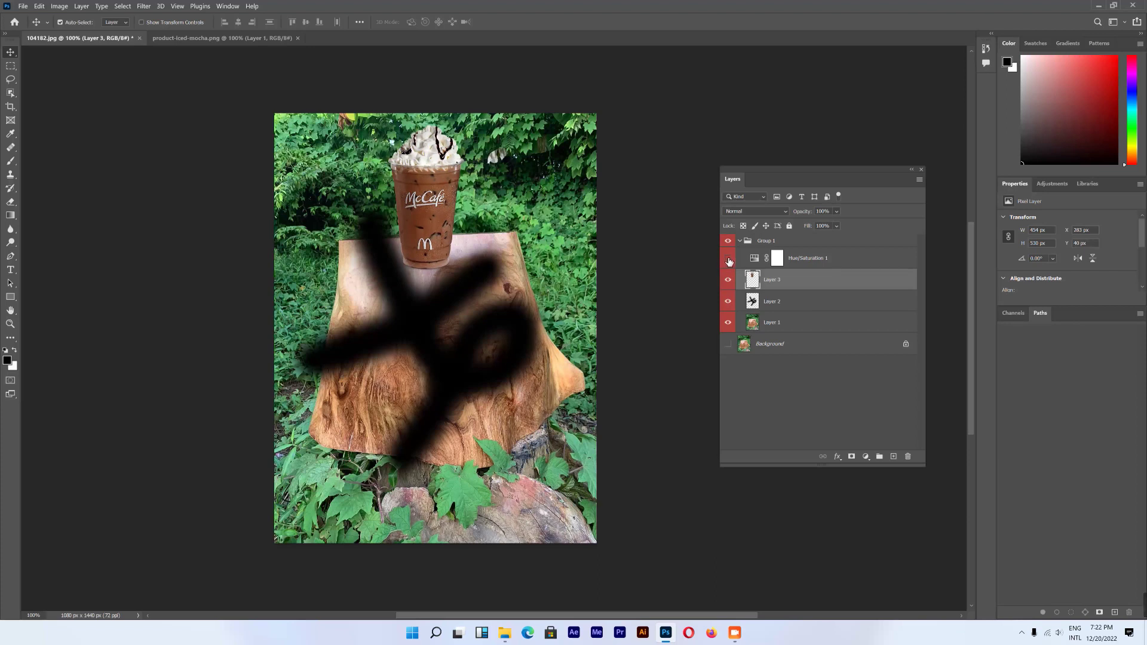
- Show Hue/Saturation 1 again and reorder it below Layer 3 in the Layers panel
click(729, 259)
click(805, 263)
click(777, 284)
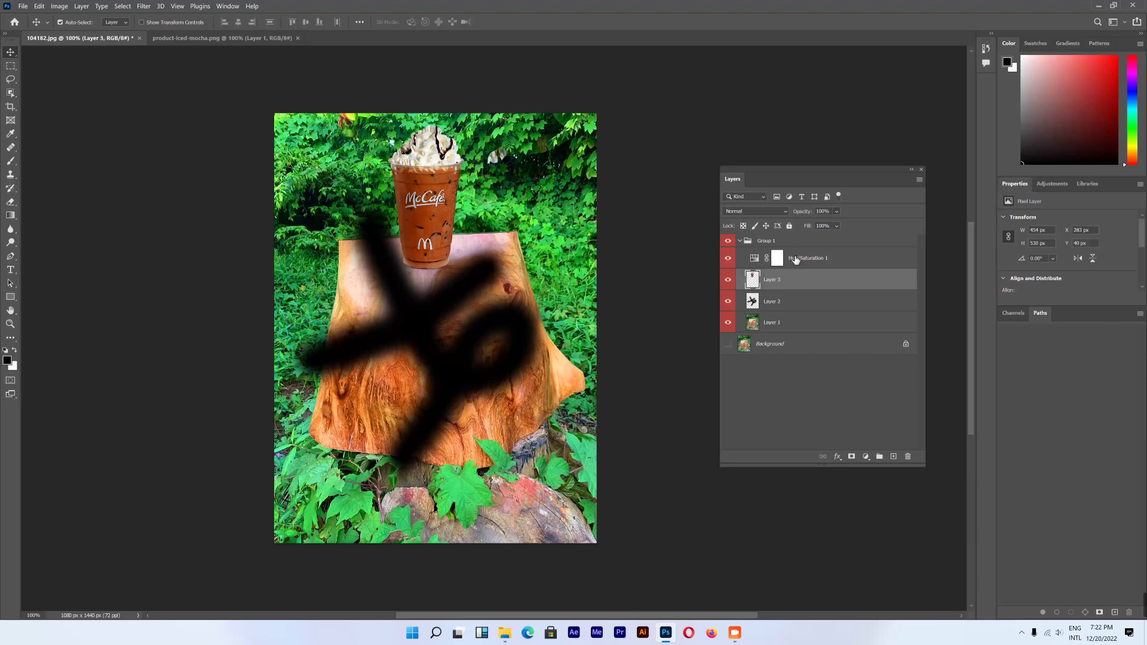
drag(796, 260, 783, 253)
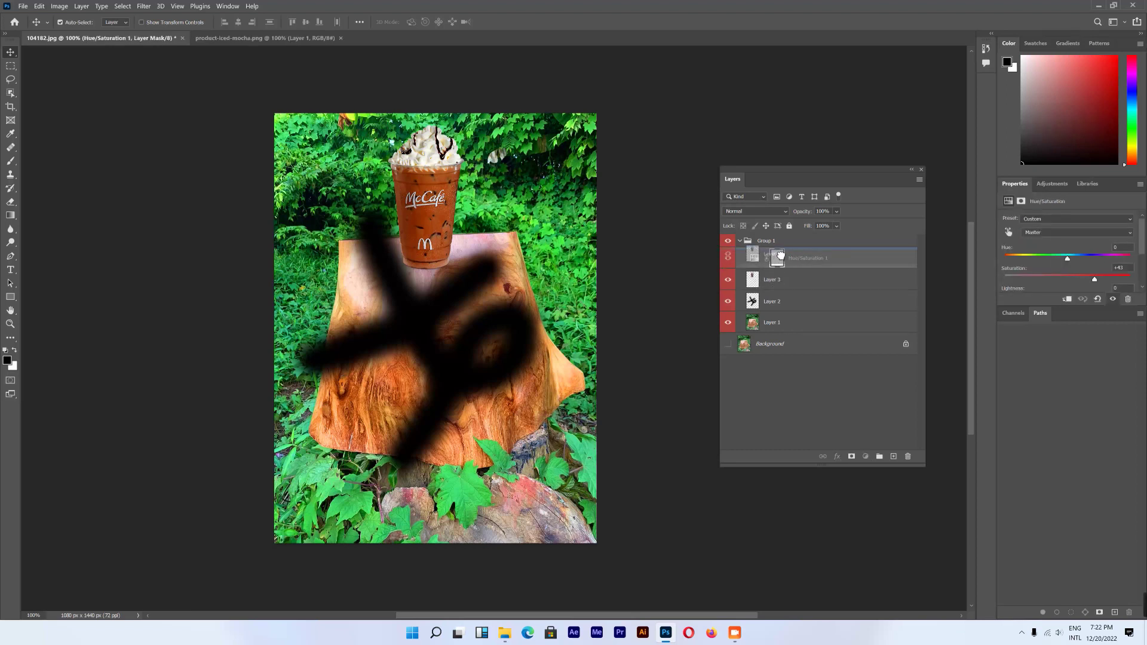
drag(782, 253, 793, 286)
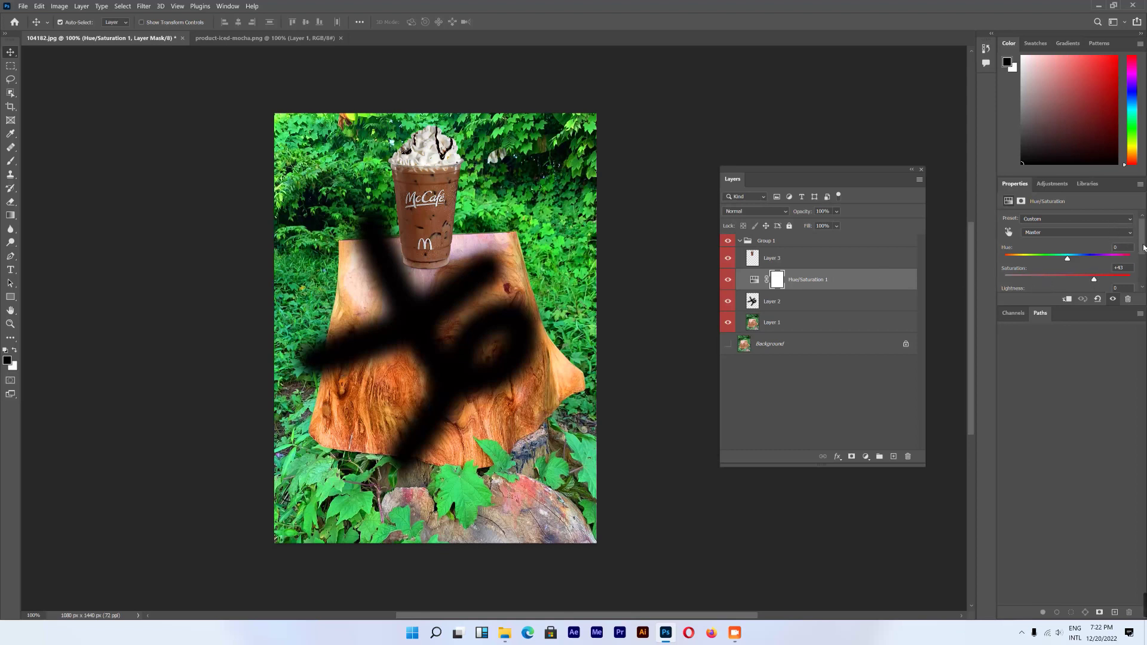
scroll(1143, 247, down, 2)
- Try several saturation amounts on Hue/Saturation 1, then delete that adjustment layer
mouse_move(1093, 243)
mouse_down()
mouse_move(1122, 245)
mouse_move(1103, 244)
mouse_up()
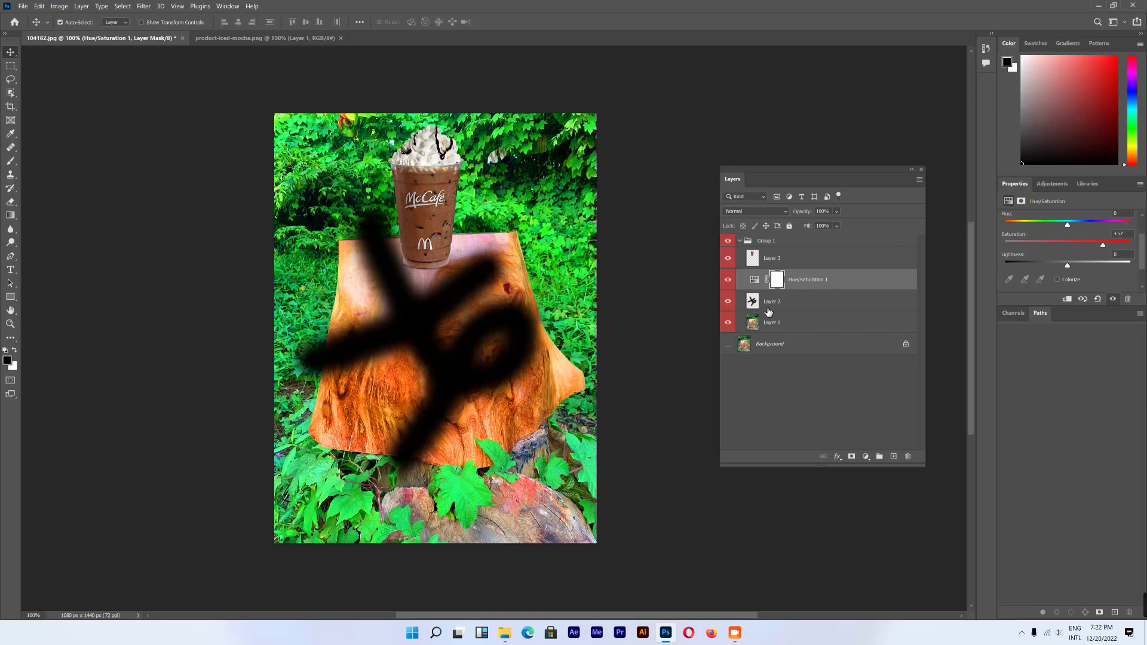
mouse_move(1103, 244)
mouse_down()
mouse_move(1064, 246)
mouse_move(1114, 246)
mouse_up()
drag(816, 280, 814, 253)
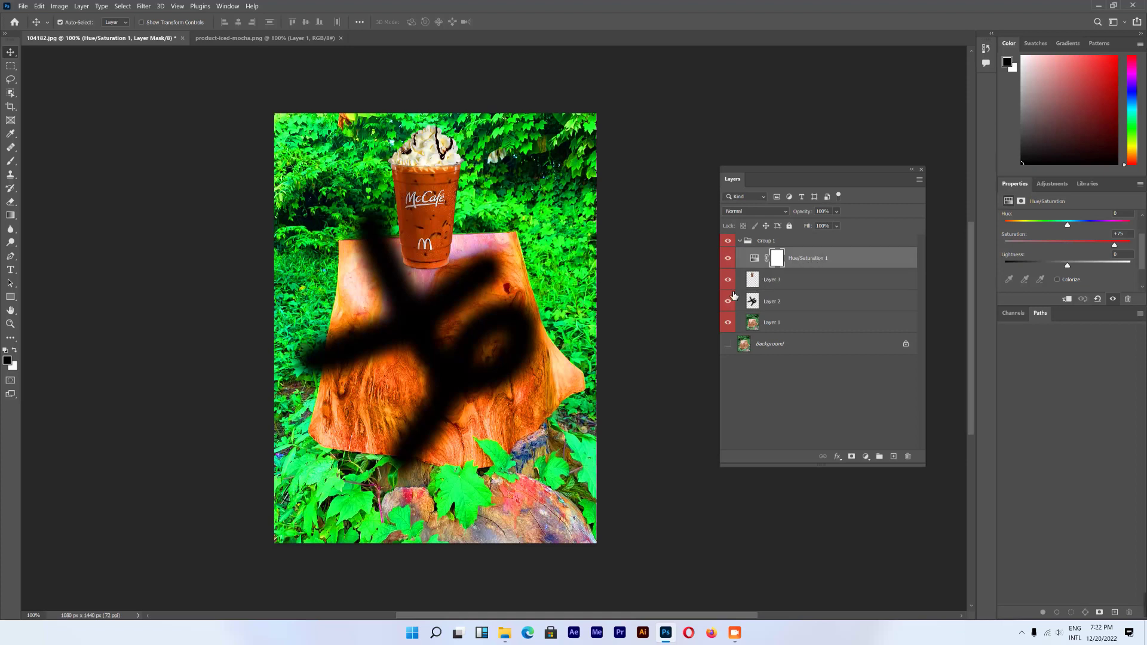
mouse_move(1104, 243)
mouse_down()
mouse_move(982, 248)
mouse_move(1124, 248)
mouse_move(1024, 248)
mouse_move(1057, 252)
mouse_up()
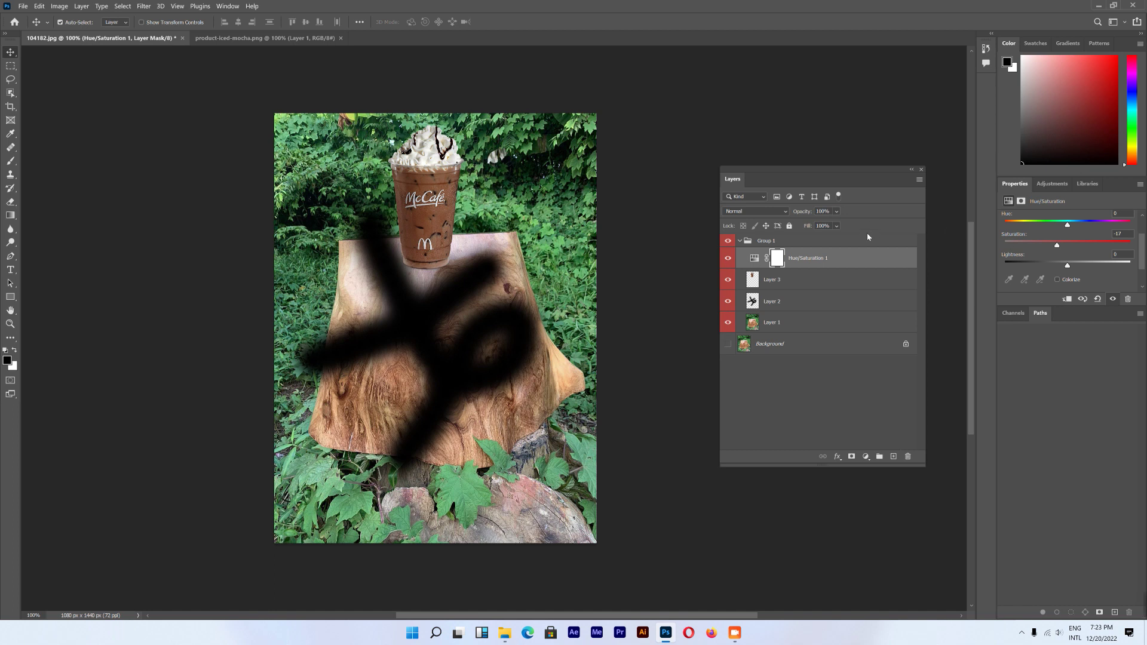
click(842, 263)
key(Delete)
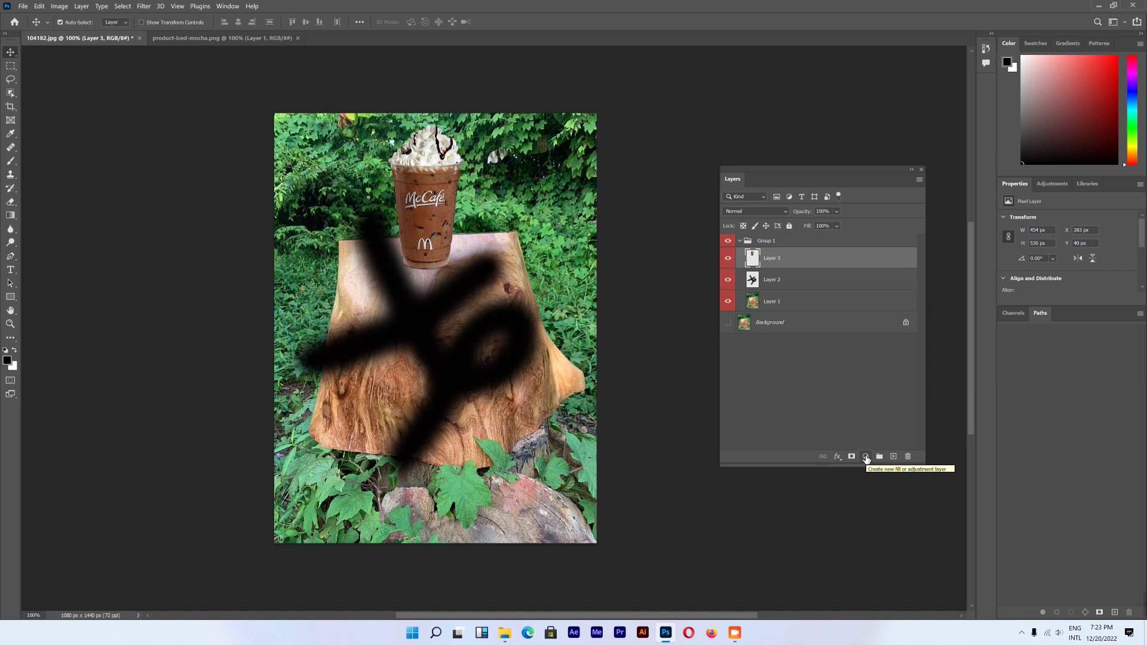
- Select Layer 3 in the expanded Group 1, move the McCafé cup down onto the stump, and add a blank layer mask
click(805, 374)
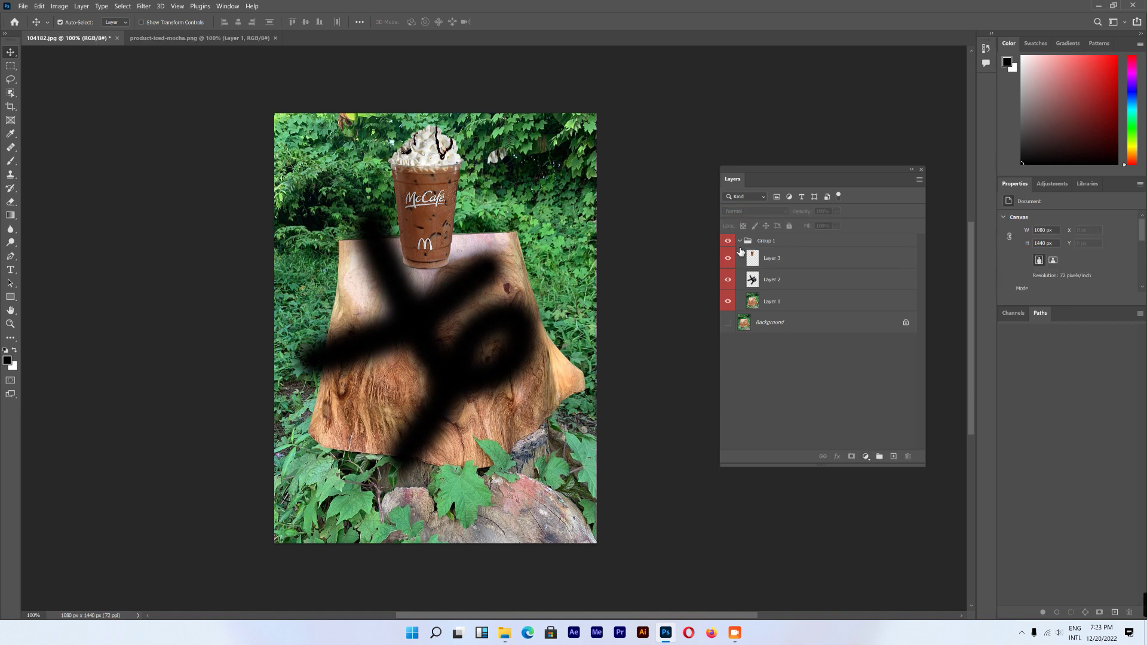
click(745, 241)
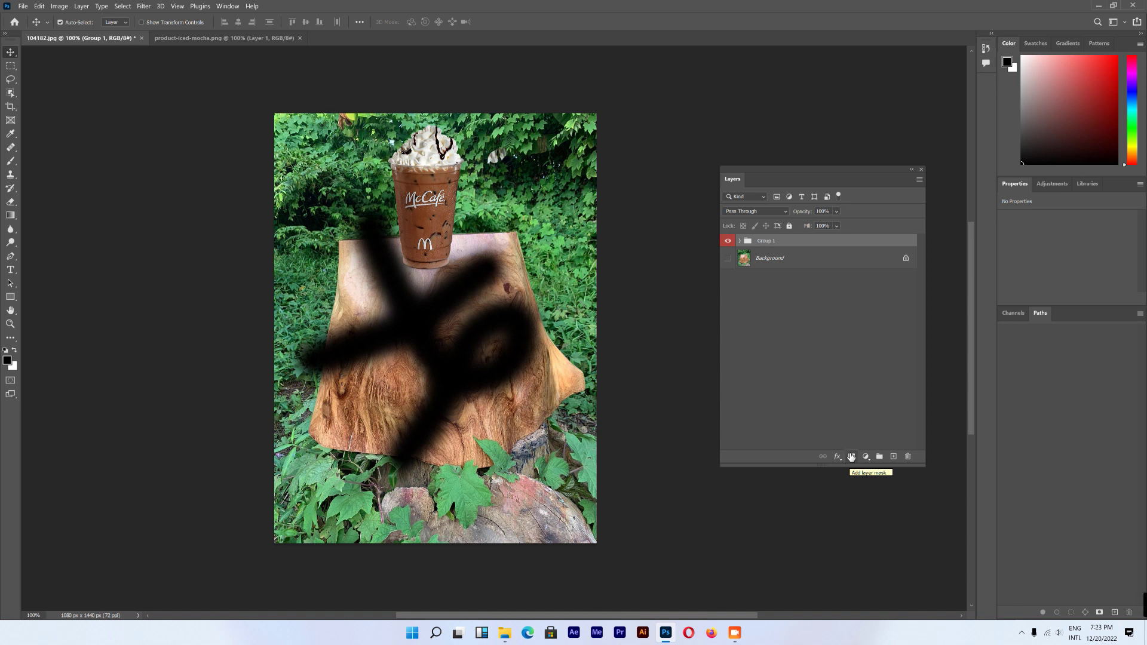
click(741, 241)
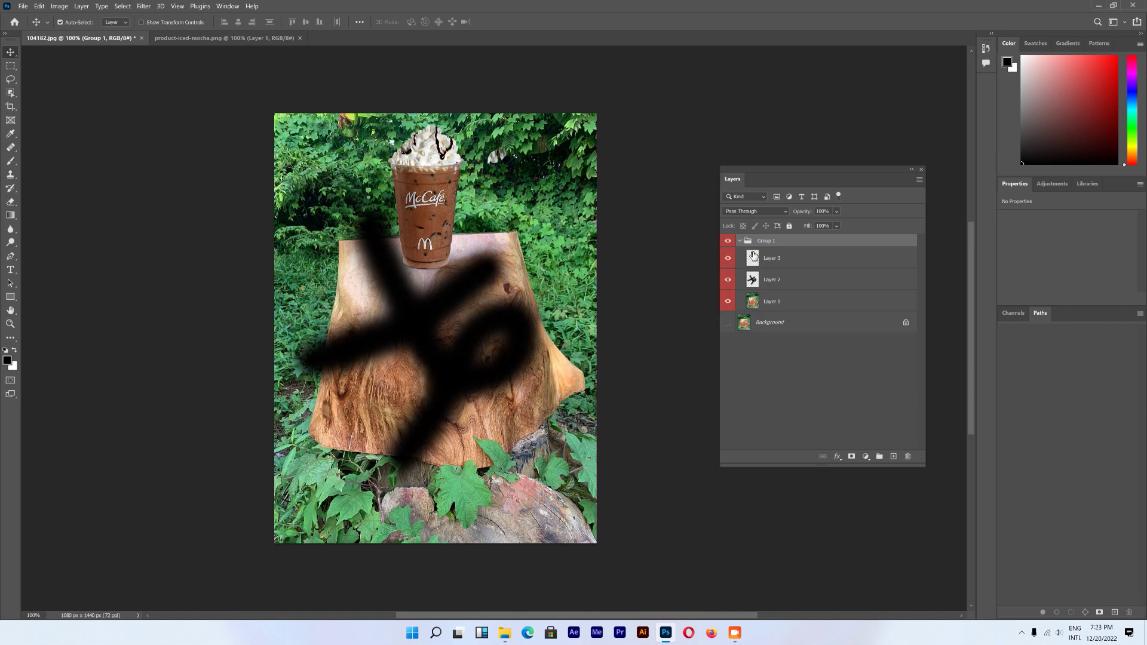
click(773, 261)
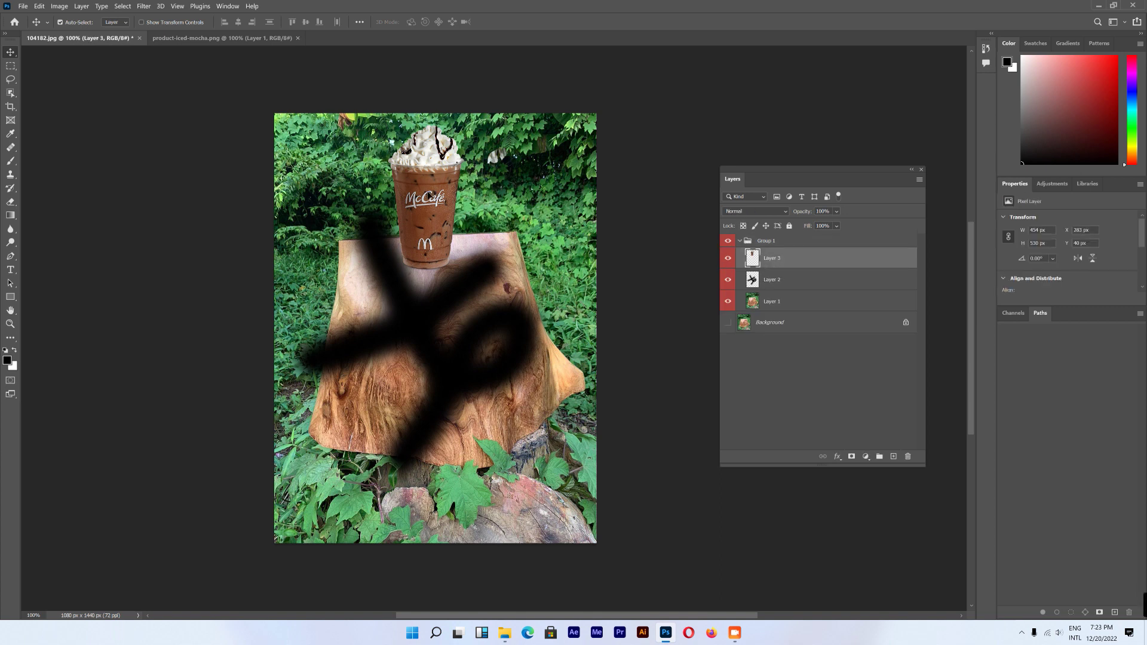
drag(440, 178, 448, 239)
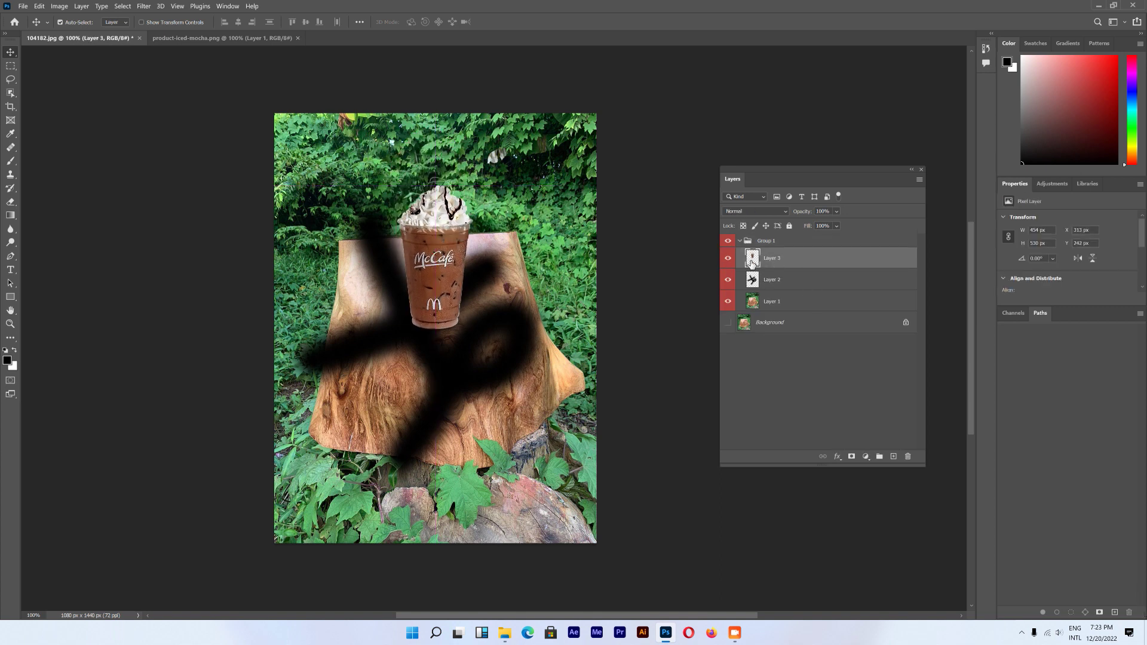
drag(751, 261, 831, 401)
- Add a white layer mask to Layer 3 after trying Reveal All, then nudge the cup left
click(852, 457)
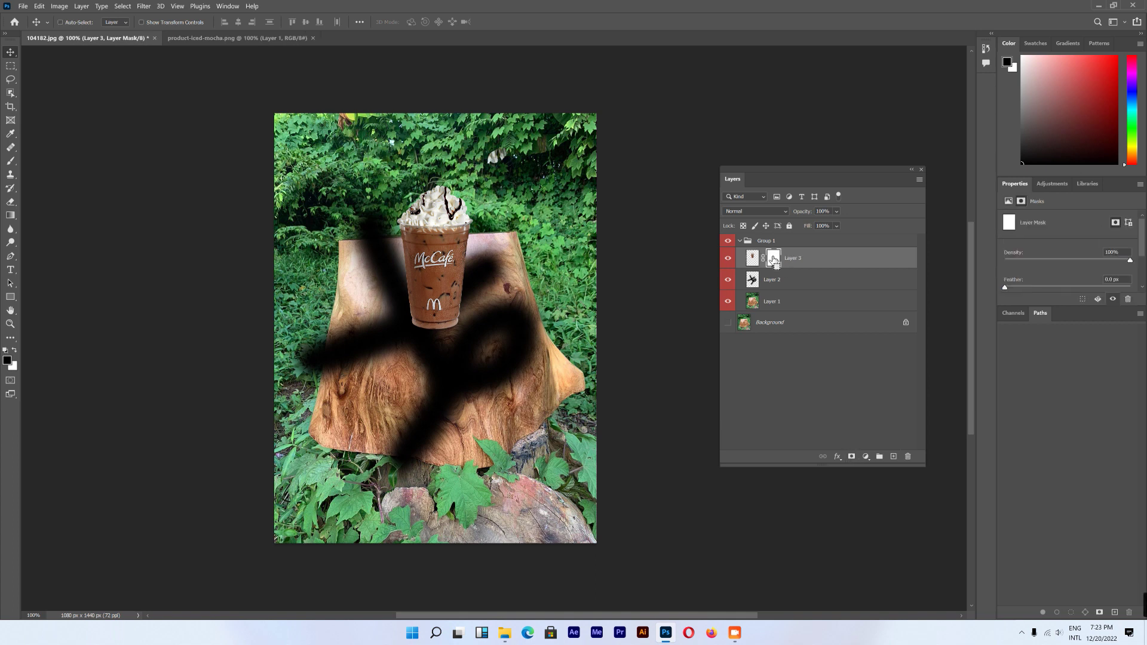
key(ctrl+z)
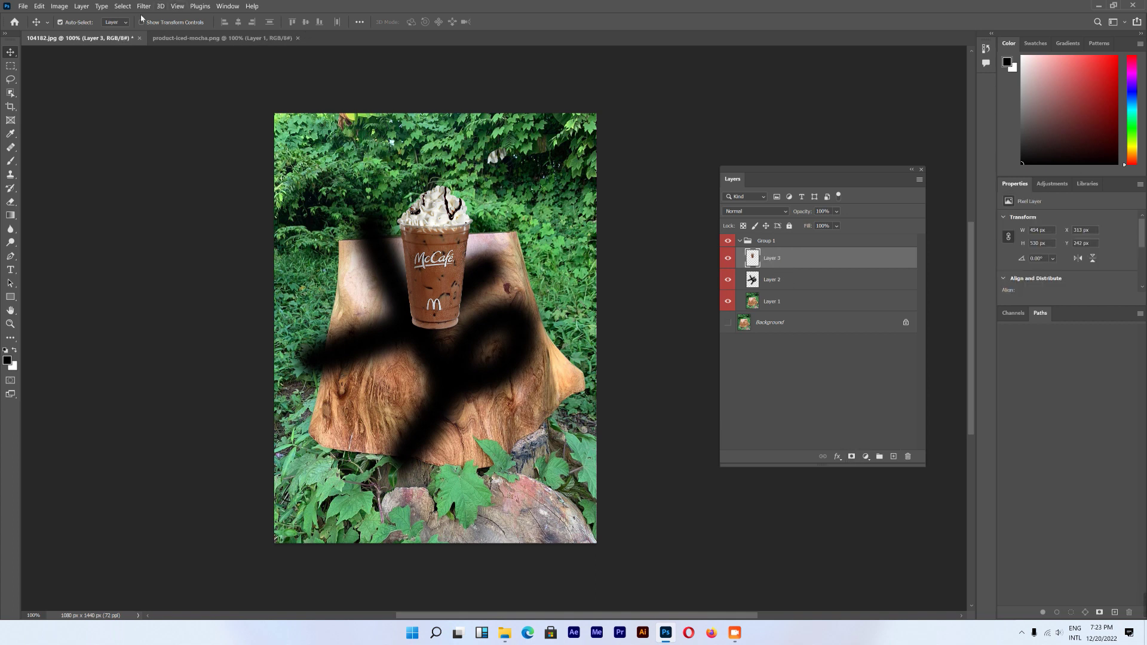
click(82, 6)
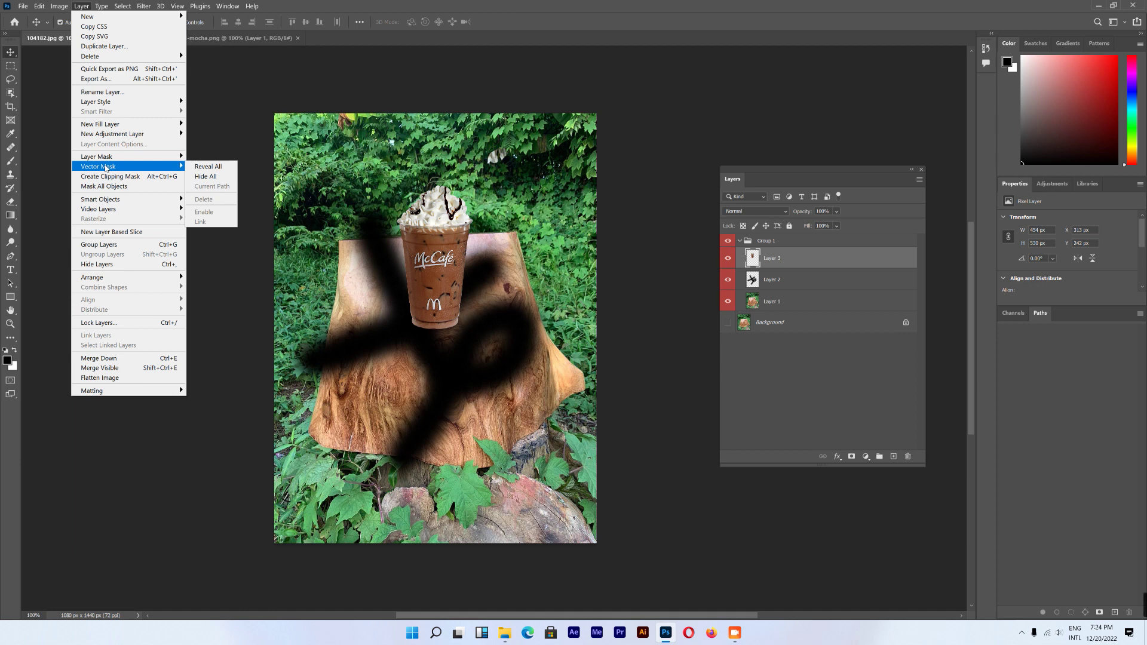
mouse_move(97, 156)
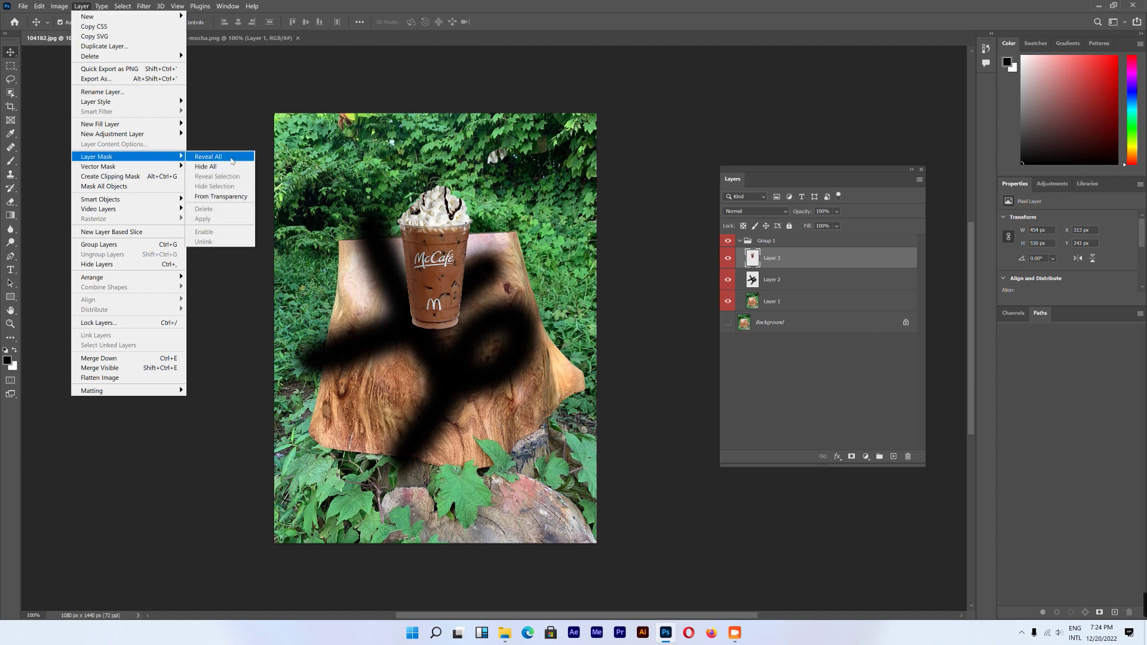
click(231, 160)
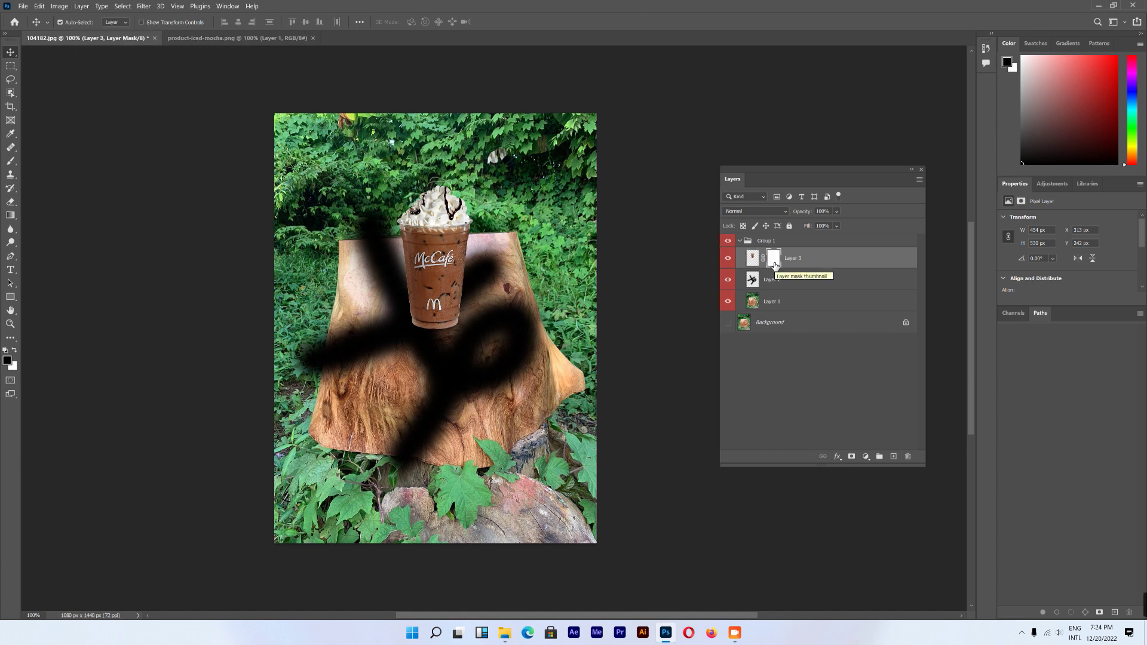
key(ctrl+z)
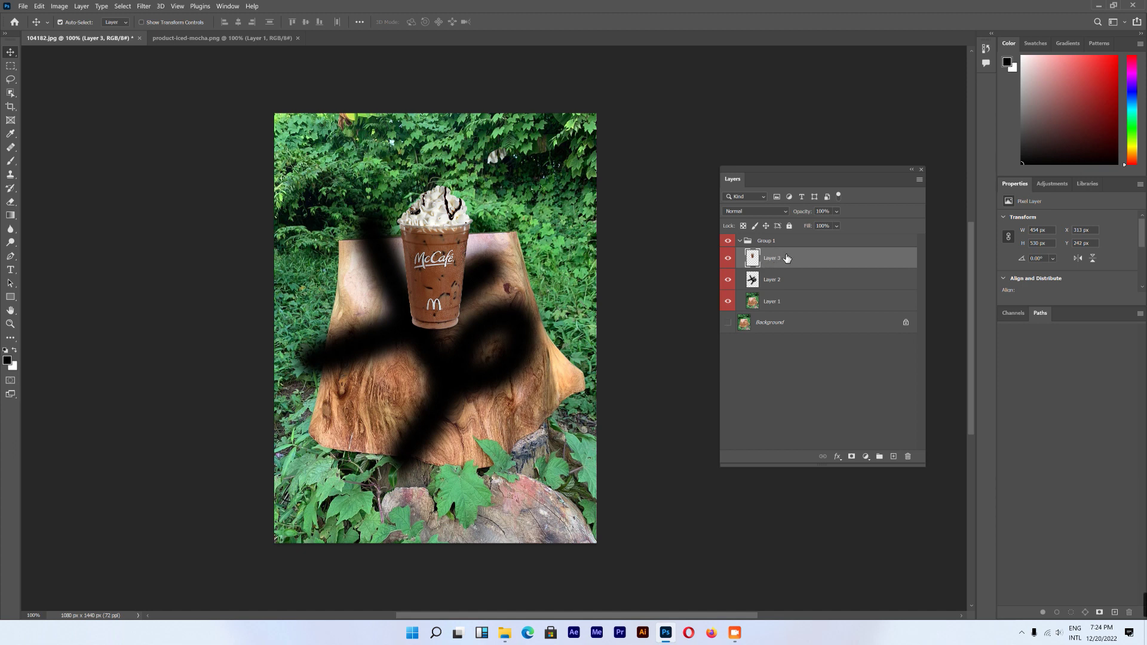
click(851, 457)
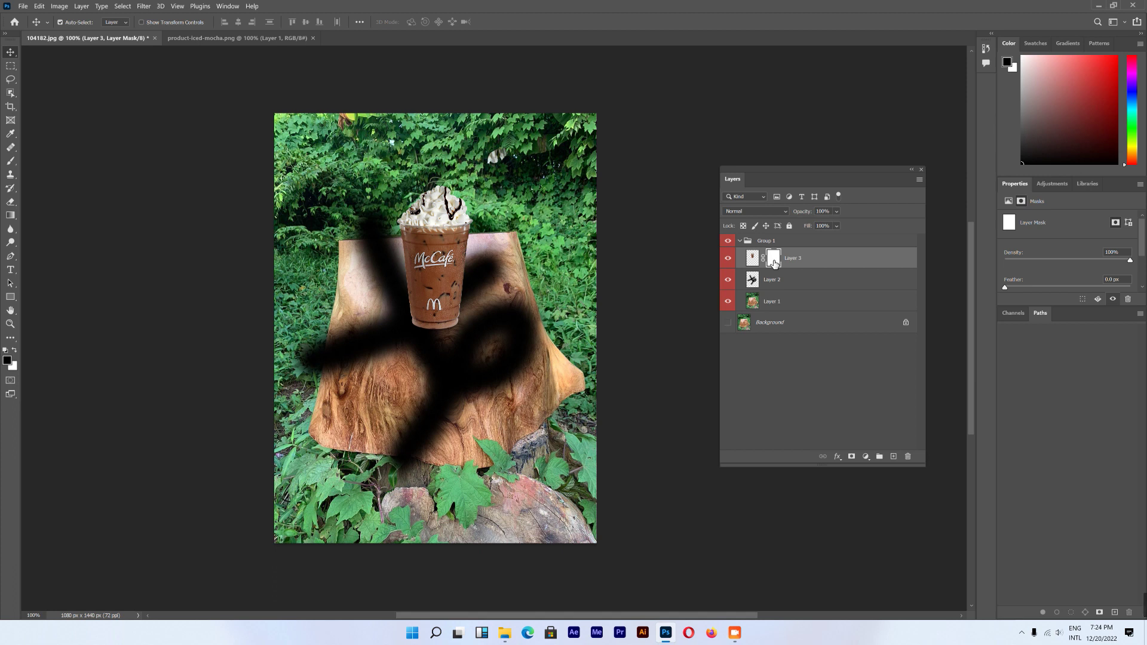
mouse_move(444, 264)
mouse_down()
mouse_move(412, 284)
mouse_move(420, 269)
mouse_up()
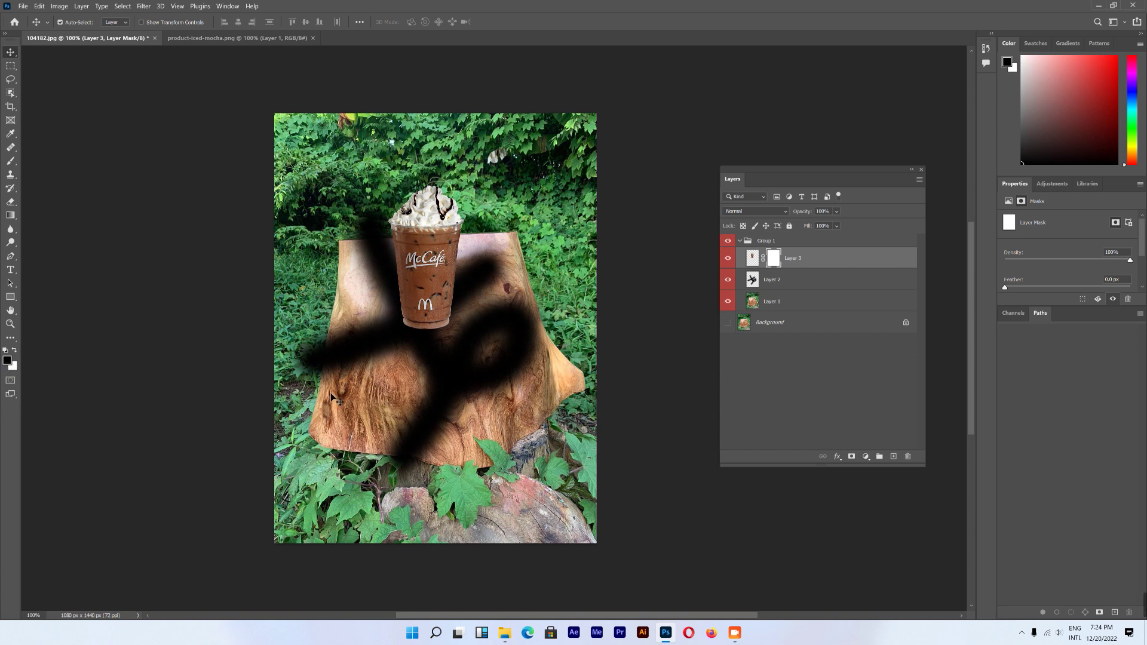
key(ctrl)
key(ctrl+i)
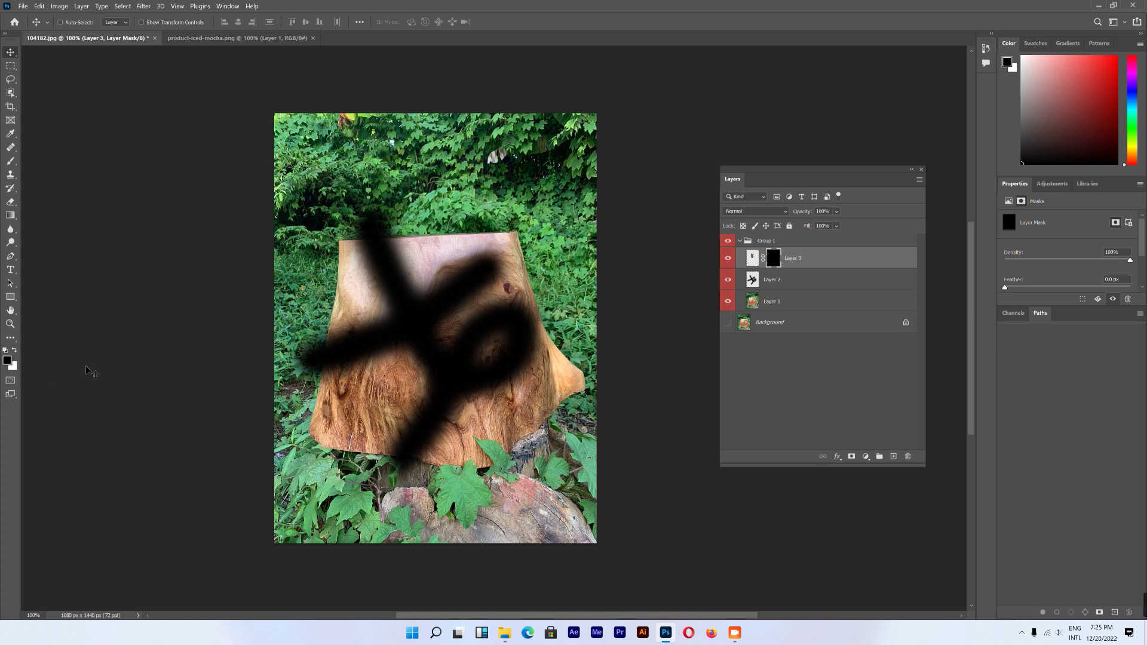
key(ctrl+i)
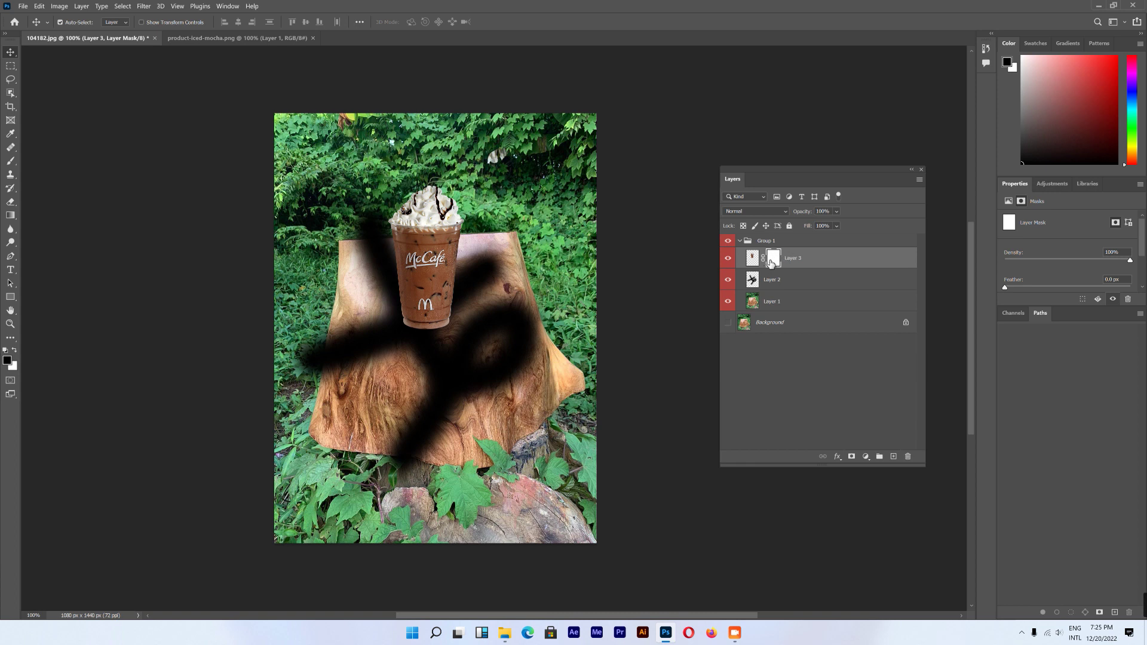
drag(772, 261, 771, 261)
key(ctrl+i)
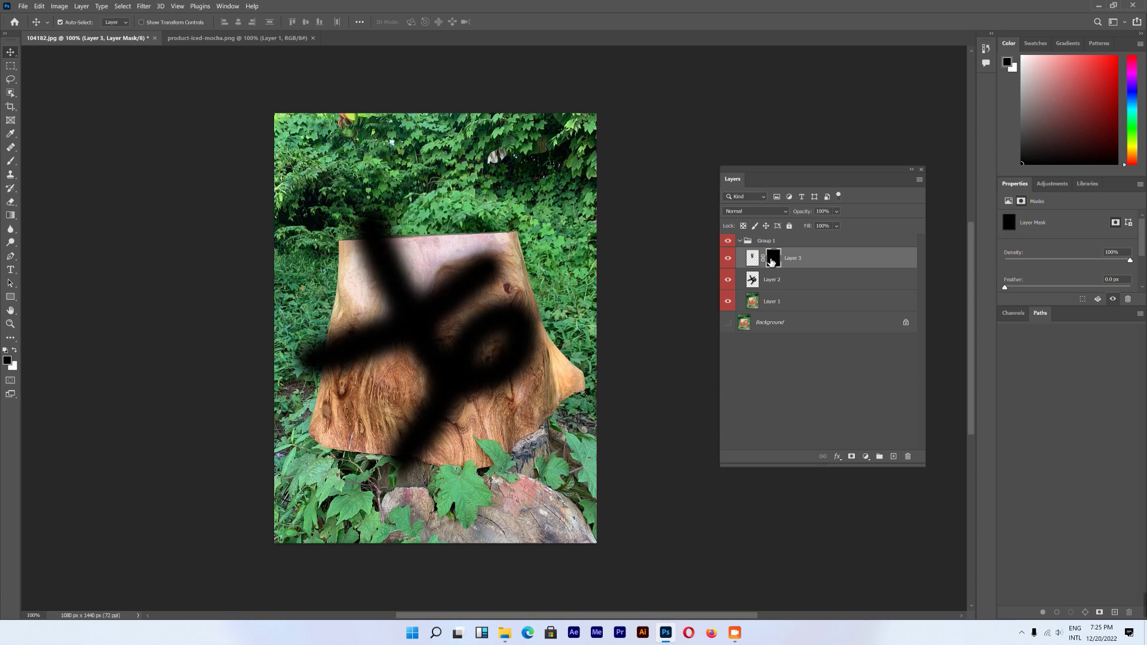
key(ctrl+i)
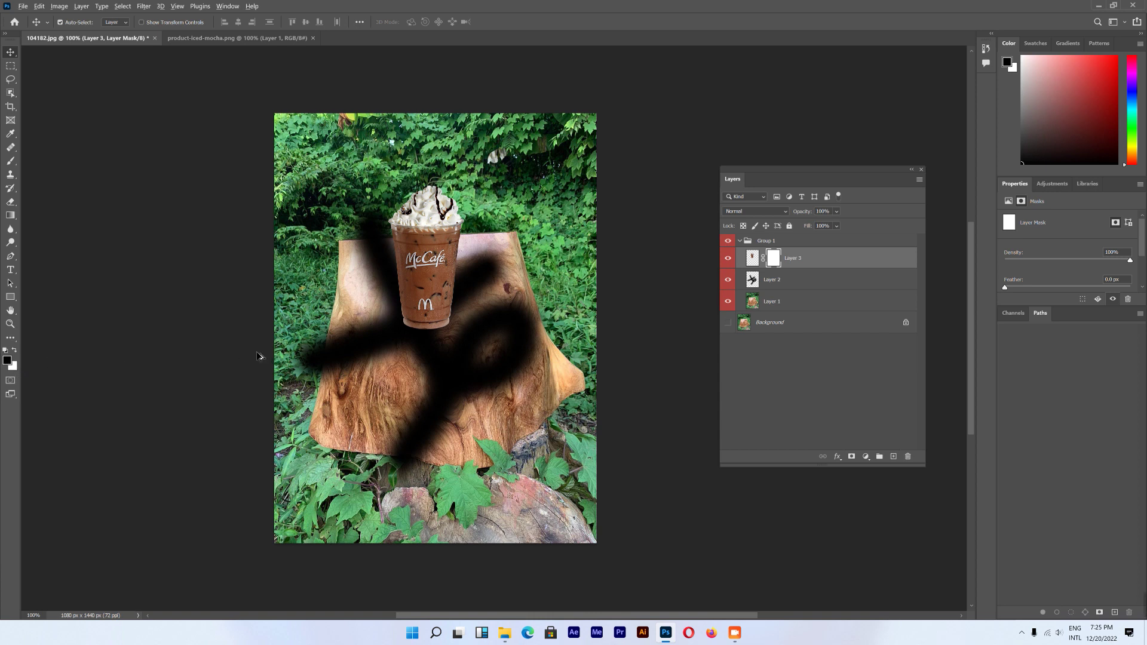
key(ctrl+i)
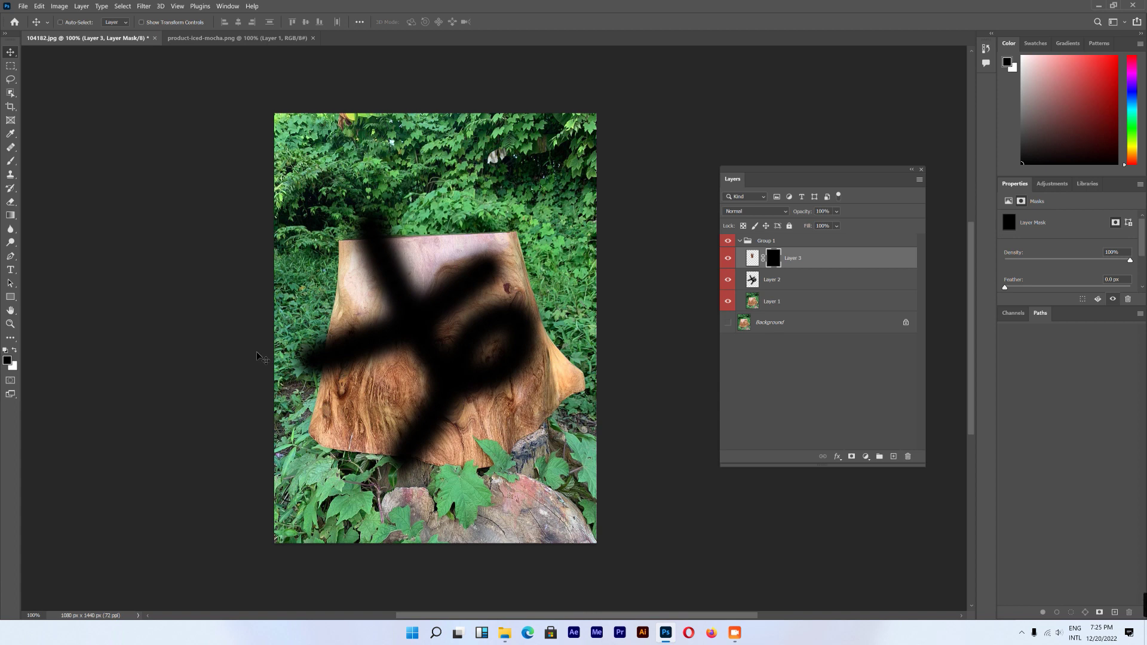
key(ctrl+i)
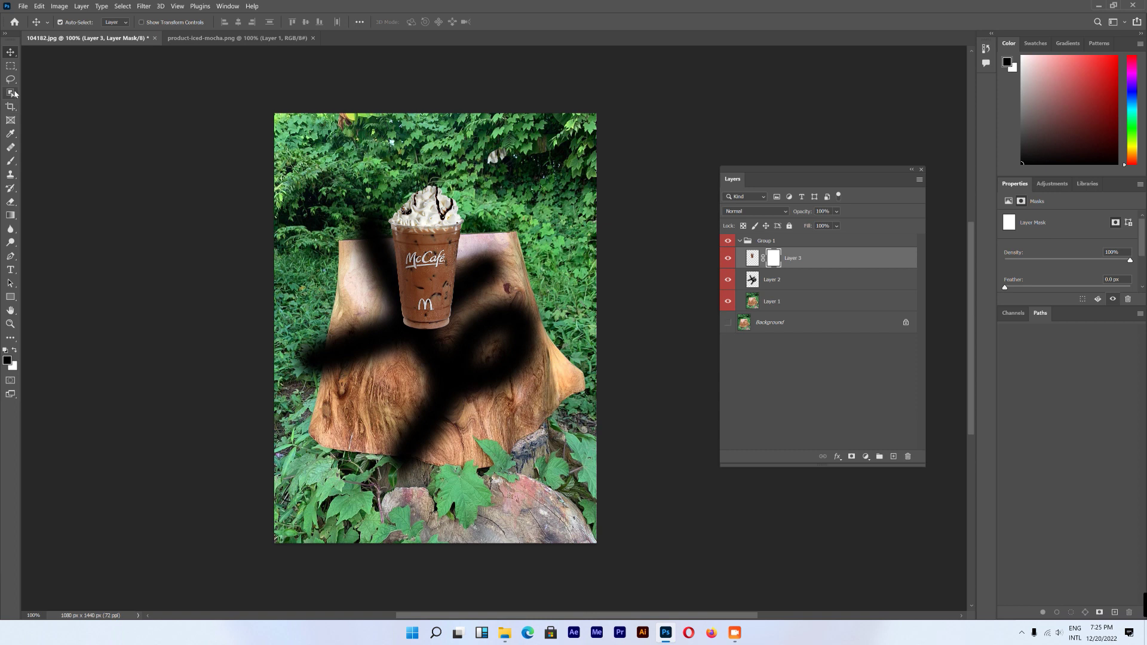
- Set the Brush to a 338 px General Brushes Soft Round at 0% hardness
click(11, 161)
click(53, 161)
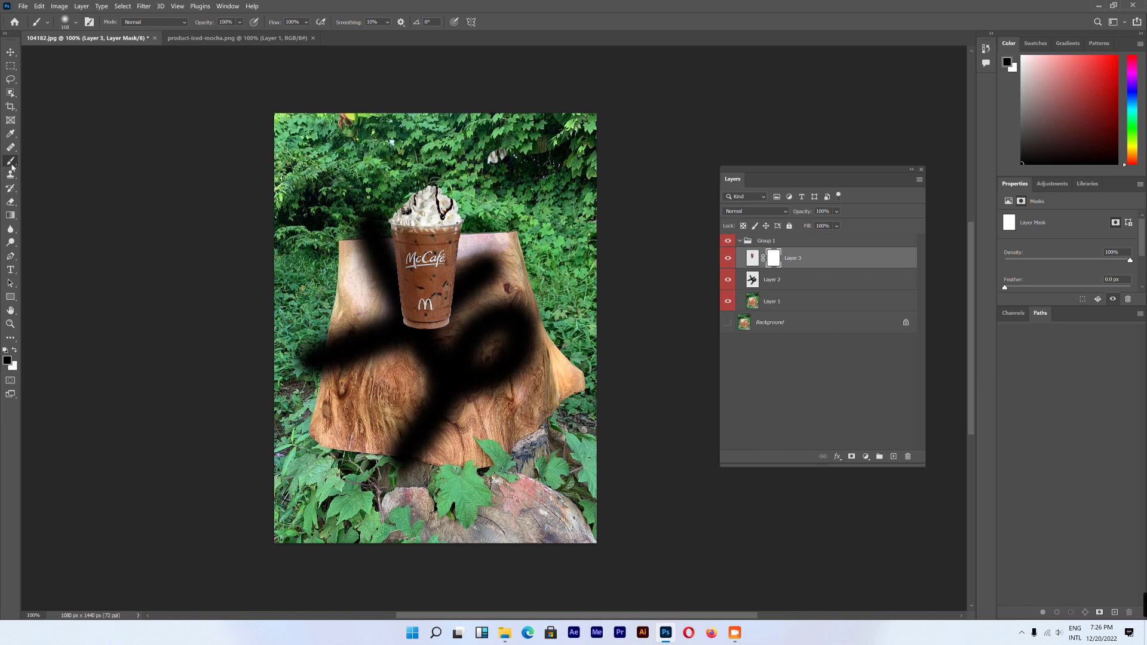
right_click(367, 323)
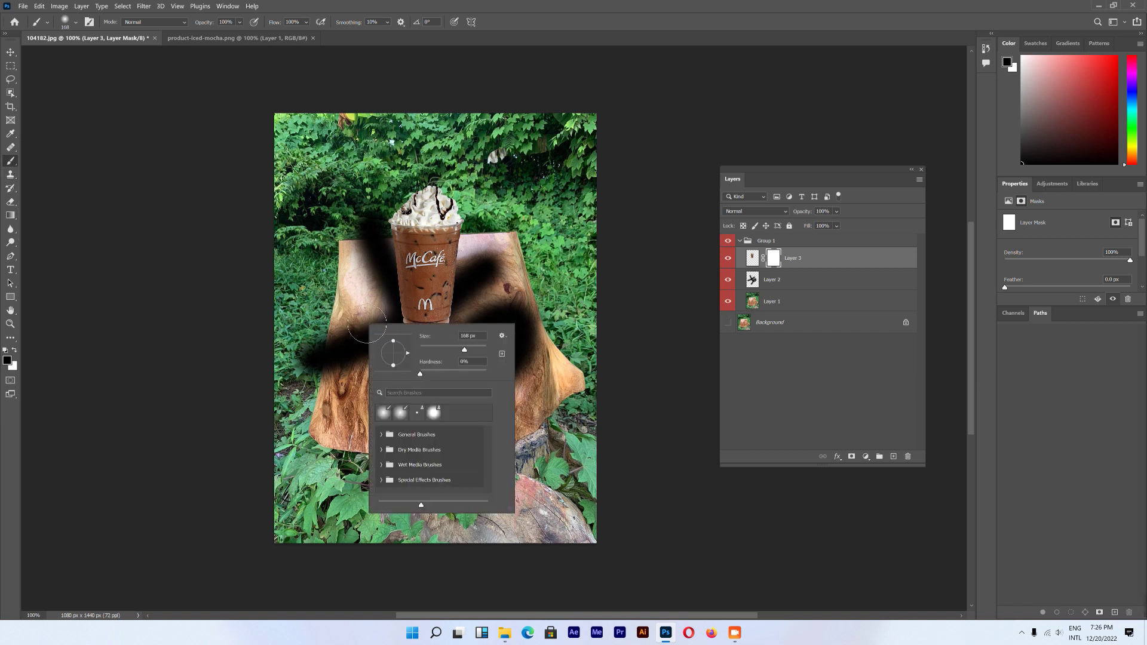
drag(464, 350, 454, 349)
drag(421, 373, 389, 381)
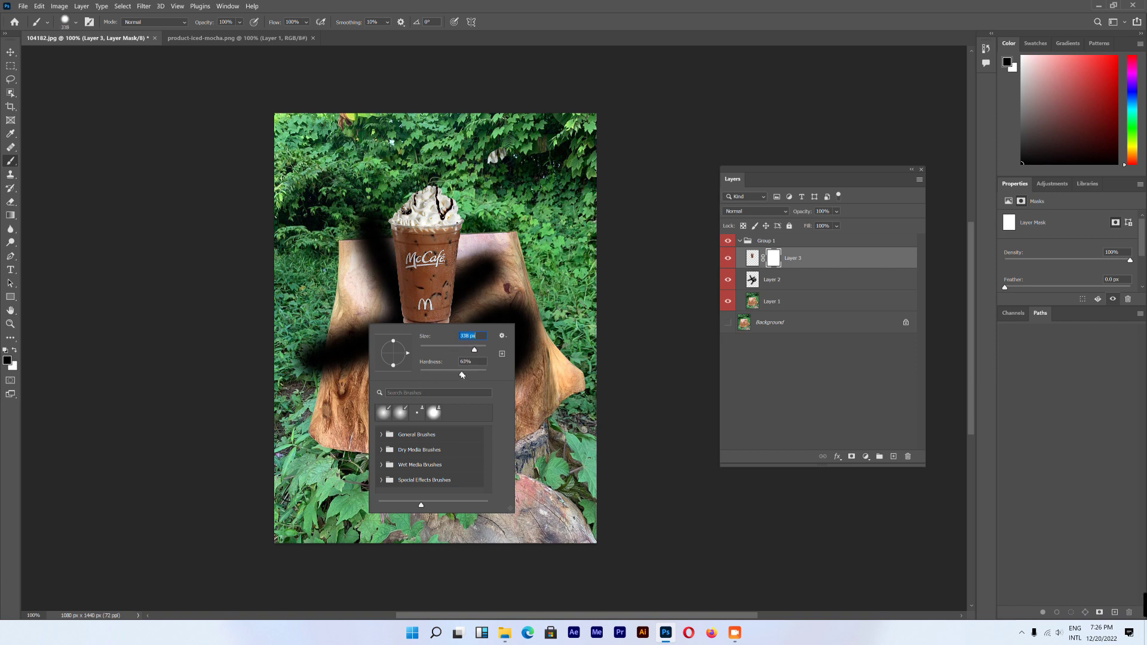
click(381, 434)
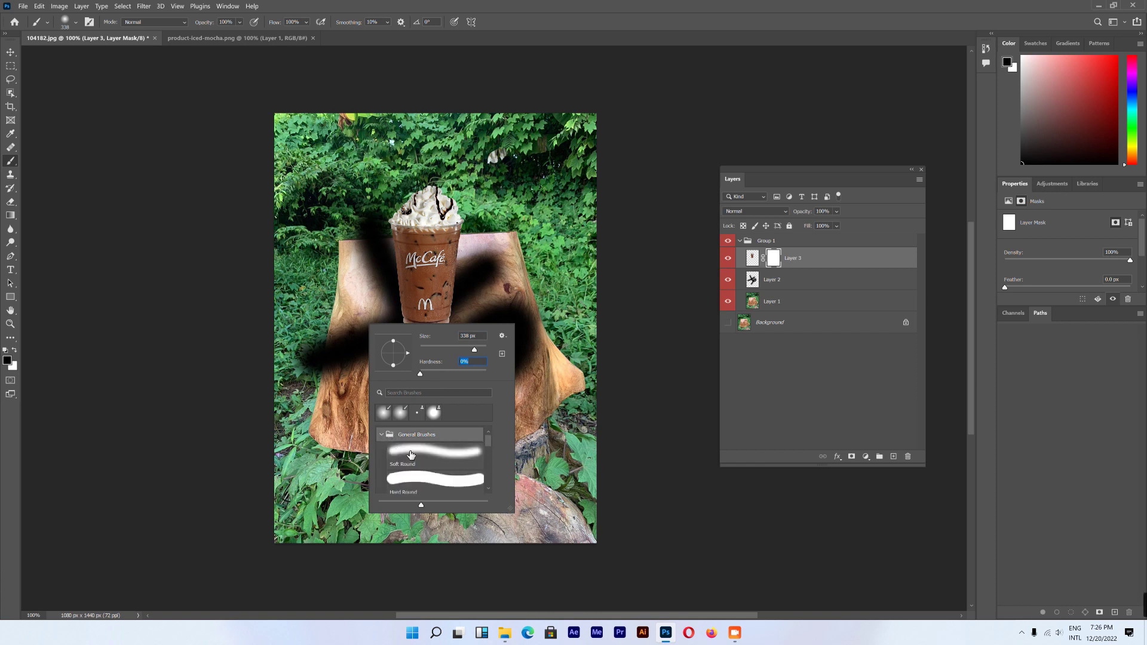
click(411, 455)
drag(421, 375, 405, 373)
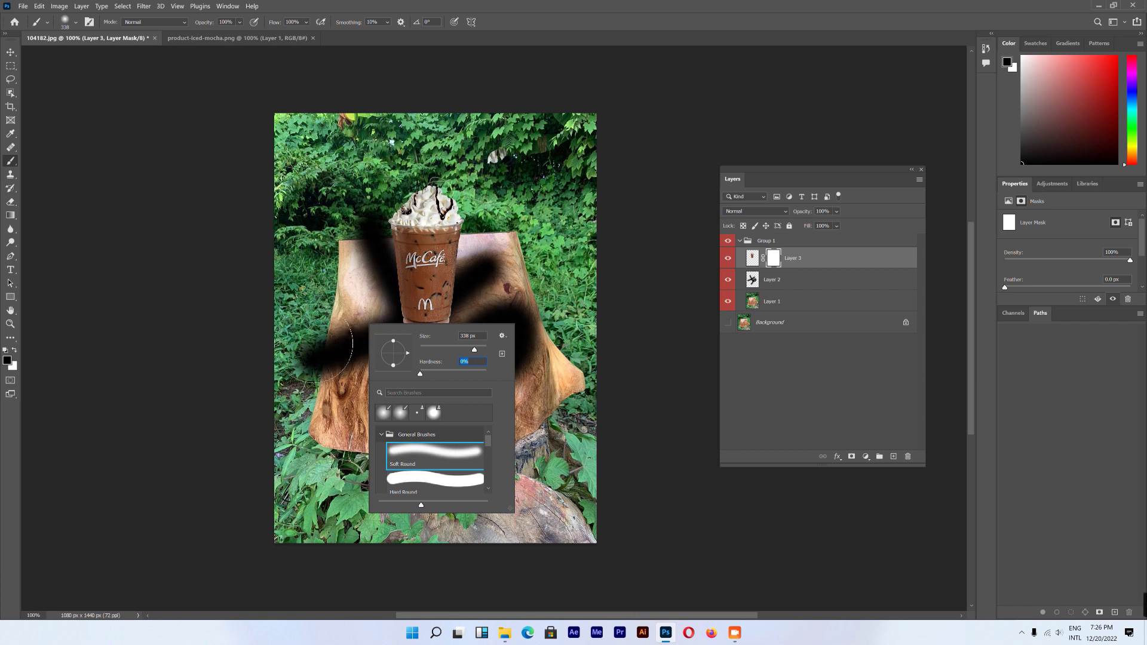
double_click(298, 9)
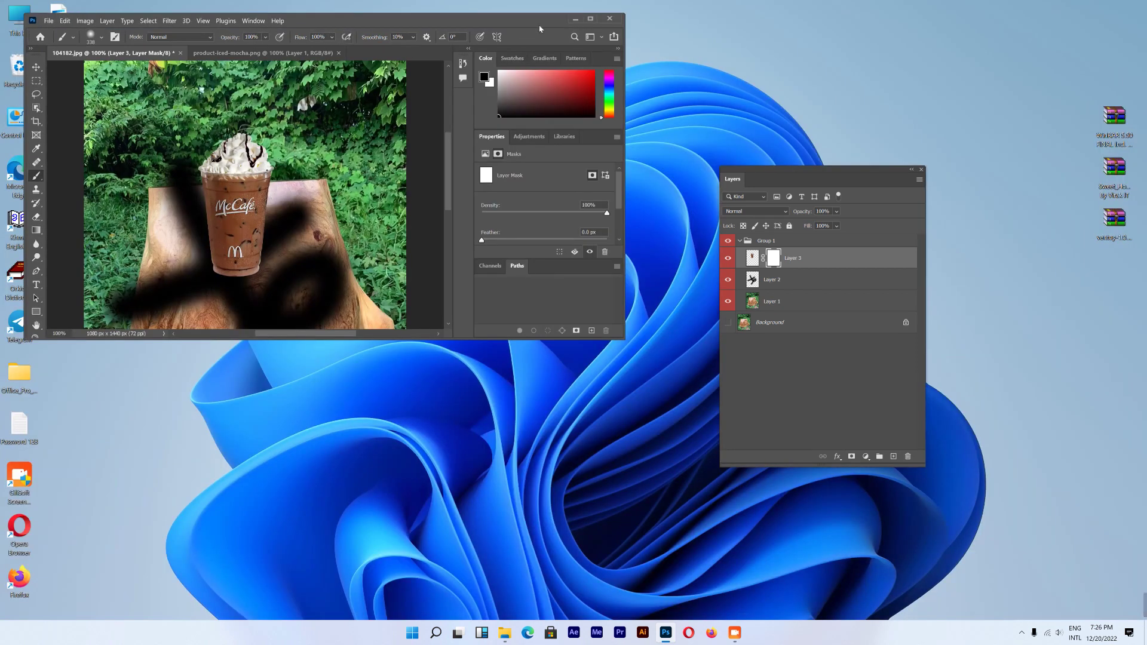
- Maximize the window and paint black on Layer 3's mask to hide the cup's lower half
click(591, 19)
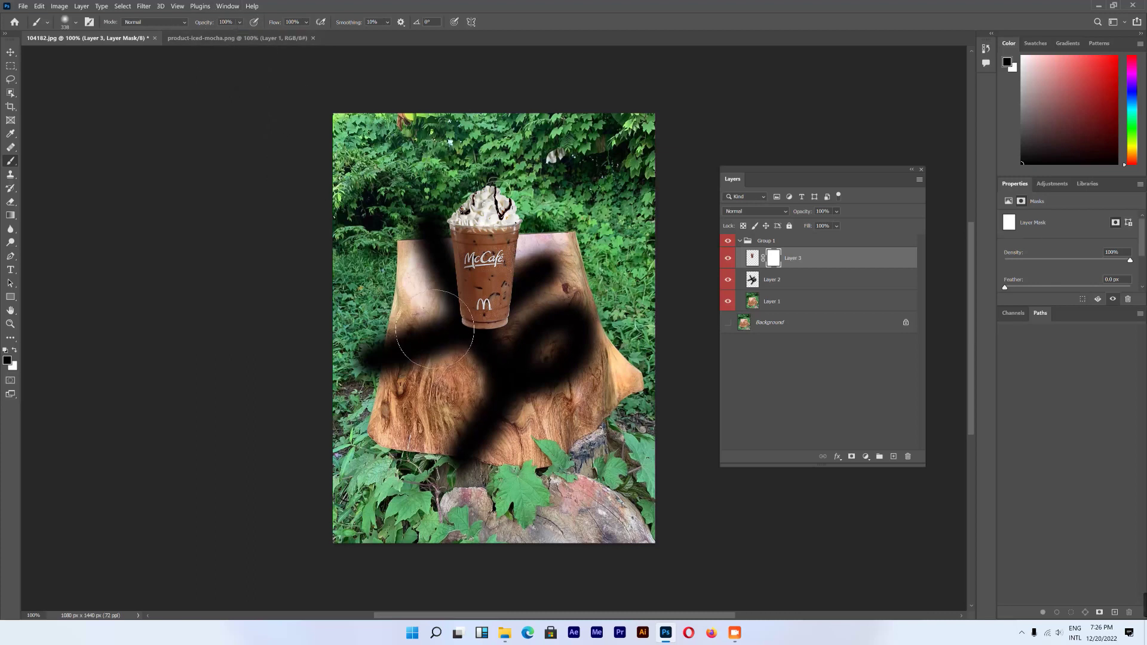
drag(426, 327, 555, 325)
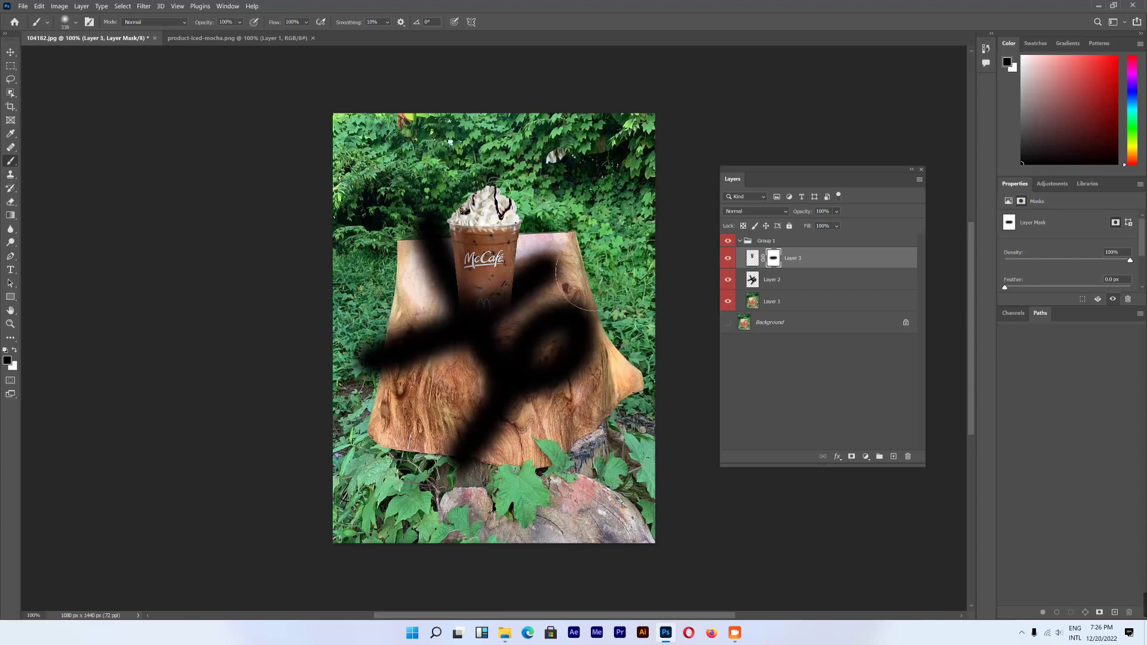
scroll(556, 358, right, 2)
mouse_move(526, 155)
mouse_down()
mouse_move(427, 191)
mouse_move(445, 216)
mouse_up()
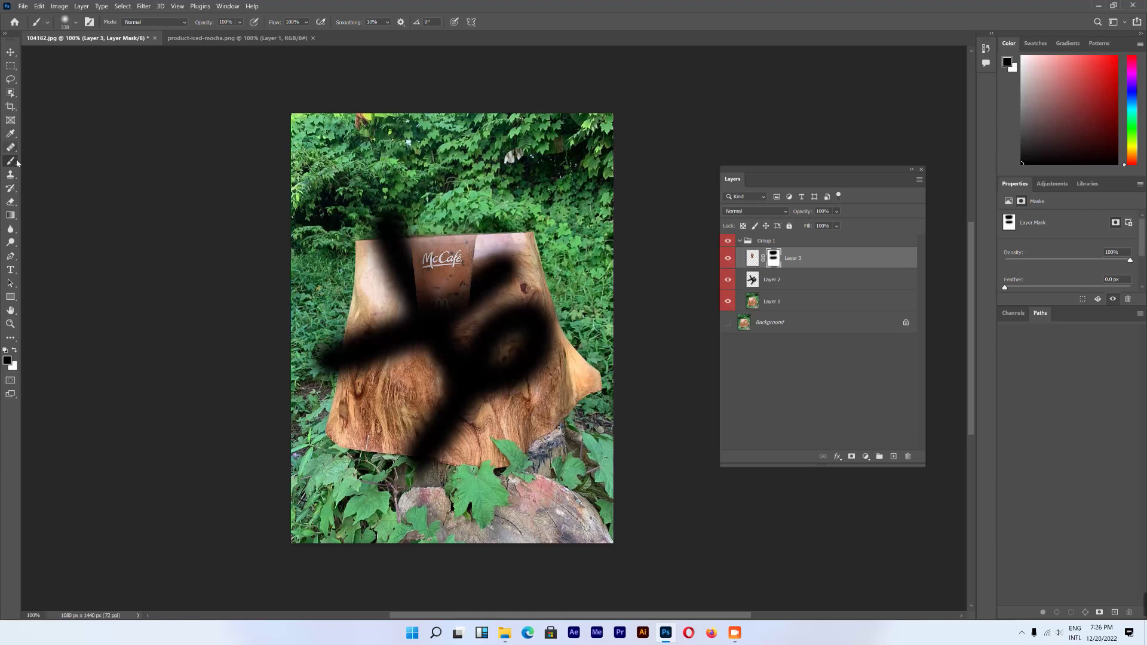
- Switch to white and paint the whipped-cream top, lower cup and logo back in
click(15, 350)
click(7, 361)
click(958, 208)
drag(383, 198, 472, 197)
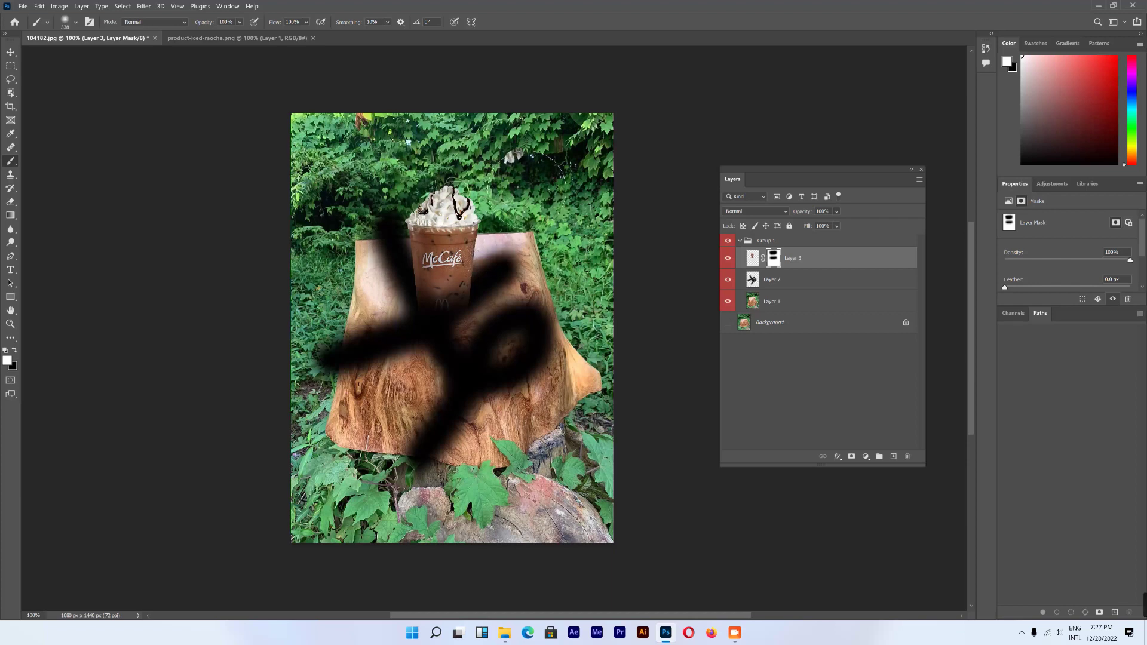
drag(382, 306, 454, 305)
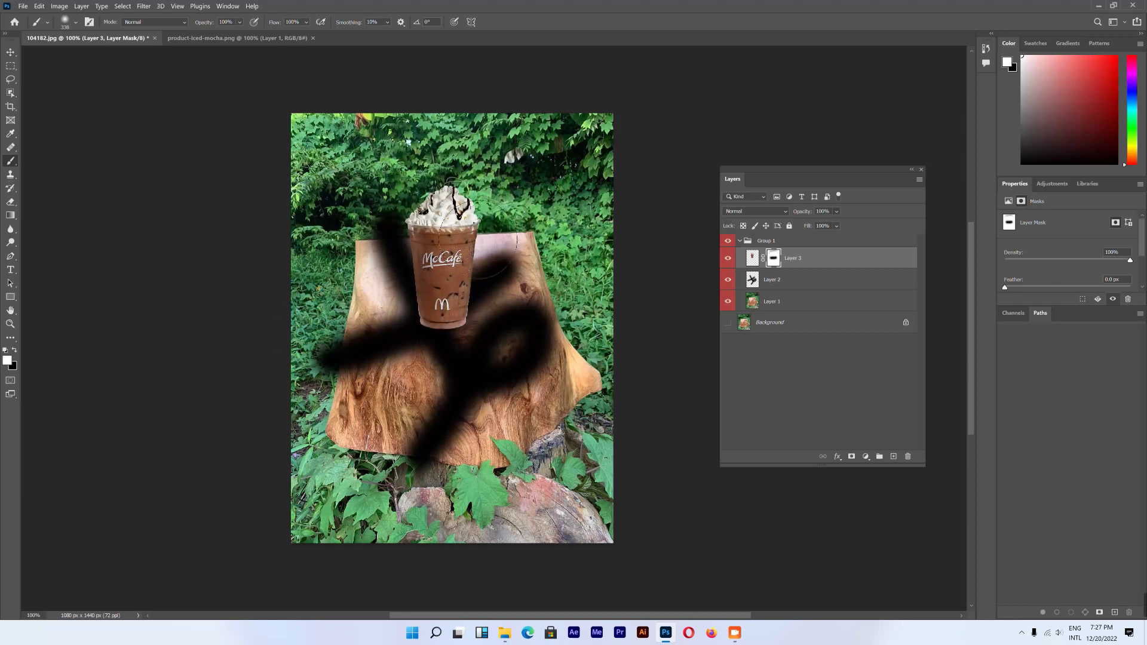
drag(430, 348, 508, 371)
- Reduce the Soft Round brush to 143 px
right_click(439, 323)
click(531, 345)
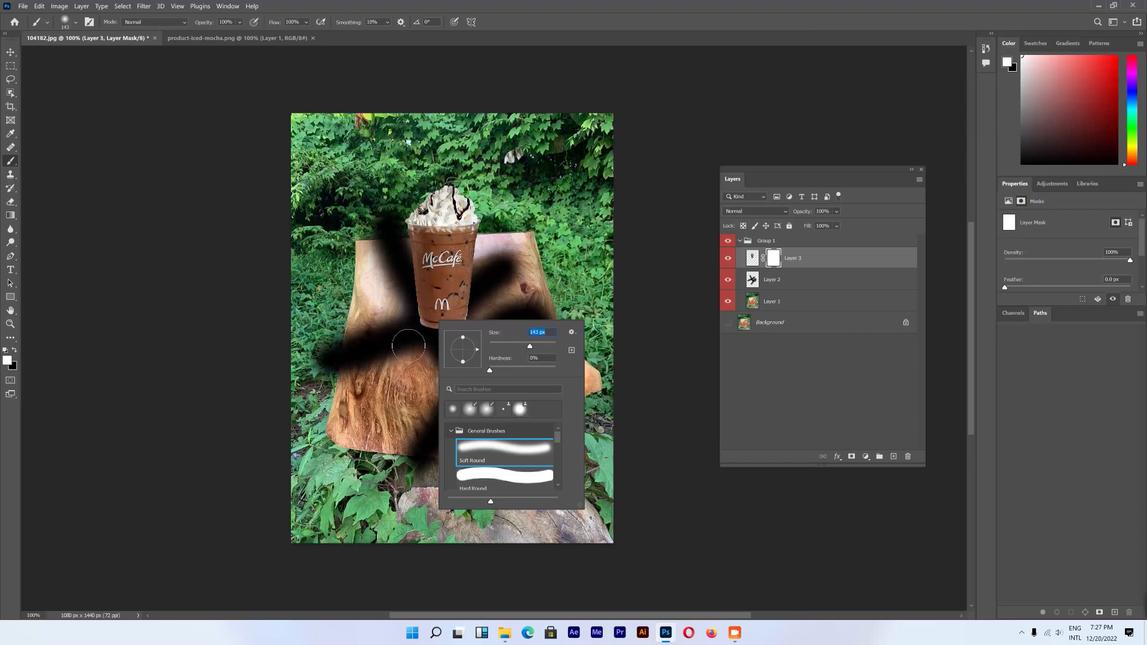
drag(430, 358, 538, 322)
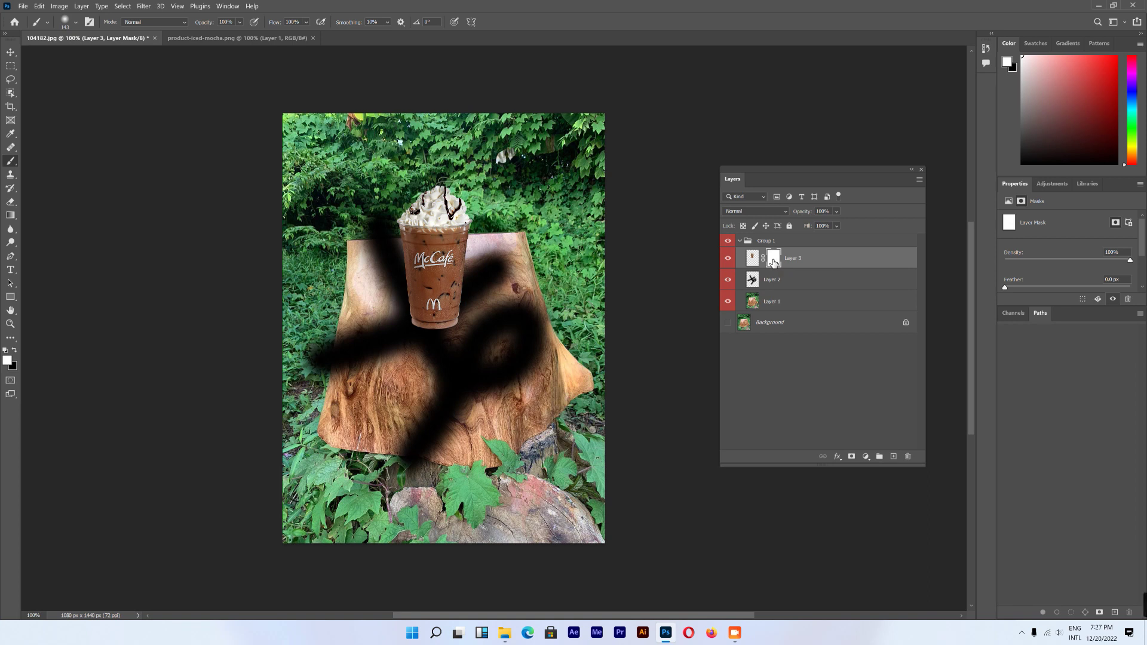
drag(773, 263, 773, 264)
- Invert Layer 3's mask and paint white to reveal the cup body
key(ctrl+i)
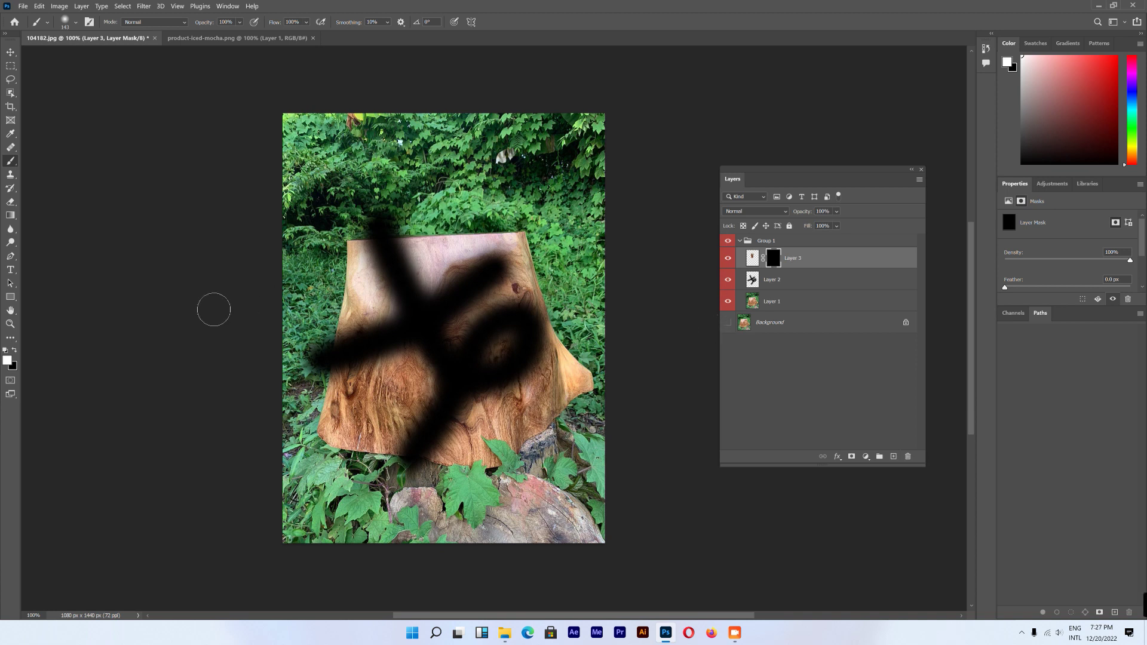
scroll(79, 370, right, 1)
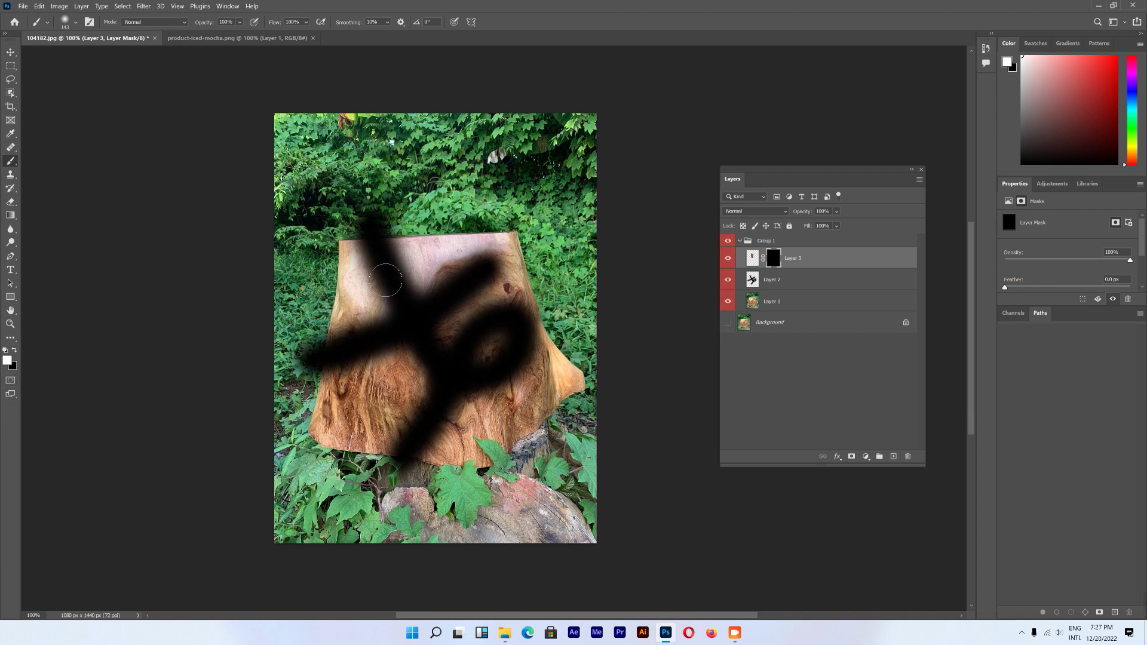
scroll(20, 375, right, 1)
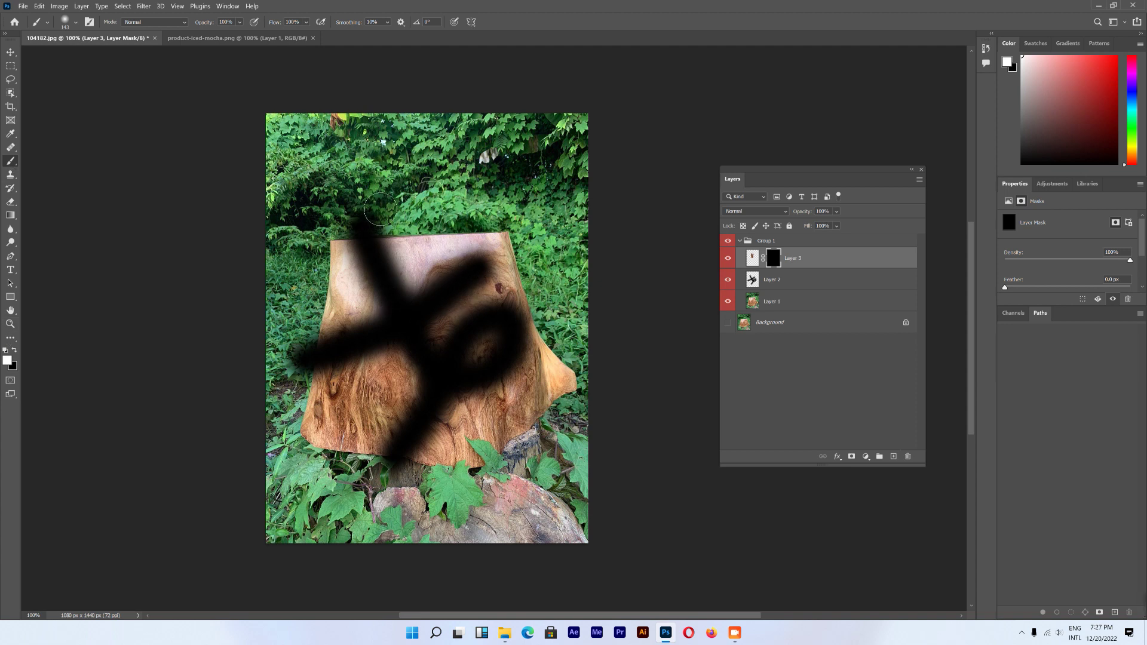
mouse_move(397, 209)
mouse_down()
mouse_move(442, 200)
mouse_move(382, 230)
mouse_move(429, 278)
mouse_move(496, 311)
mouse_up()
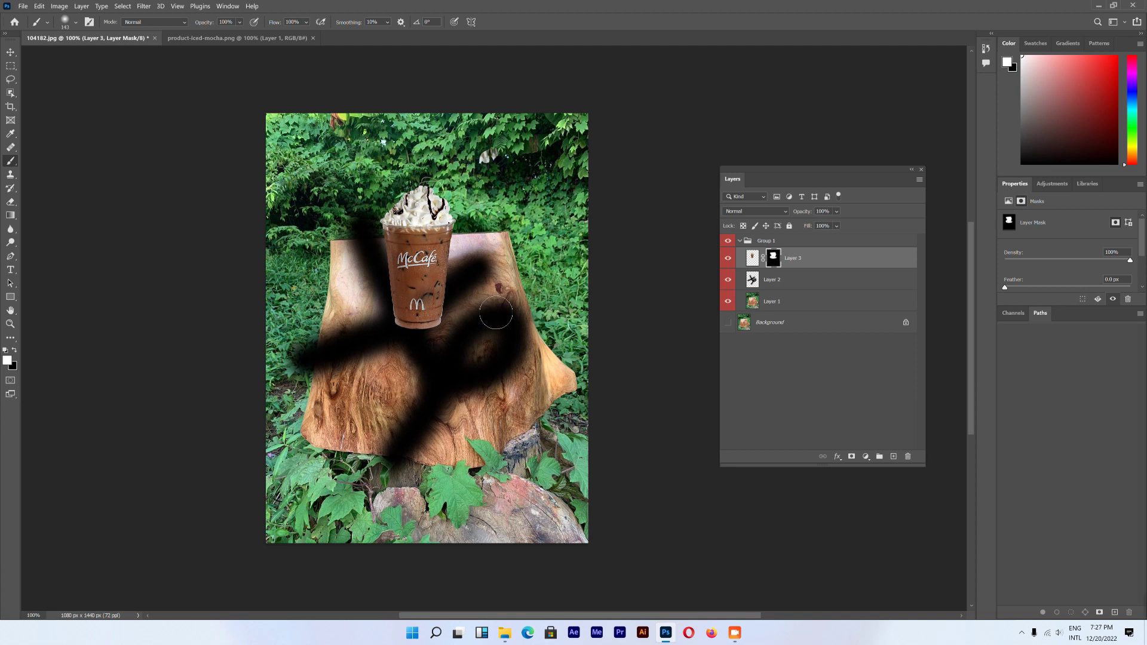
- Paint black over the cup's bottom and whipped-cream top
click(15, 351)
mouse_move(401, 319)
mouse_down()
mouse_move(484, 299)
mouse_move(388, 311)
mouse_up()
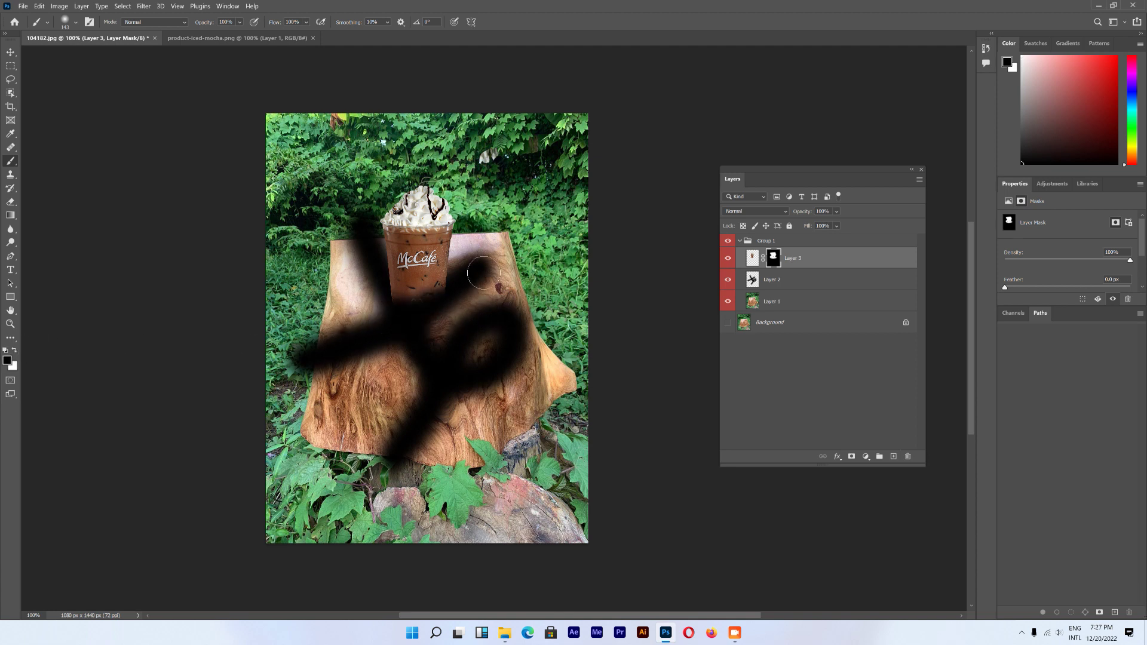
drag(397, 198, 448, 216)
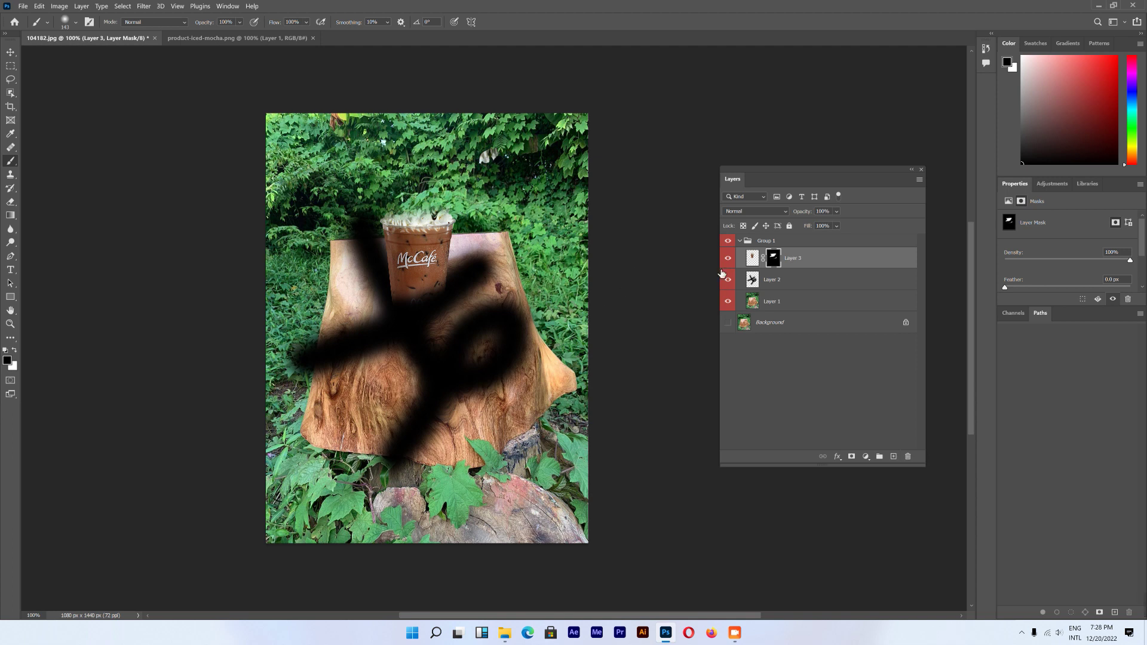
- Delete the cup layer (Layer 3) and the black-stroke layer (Layer 2) from Group 1
click(752, 258)
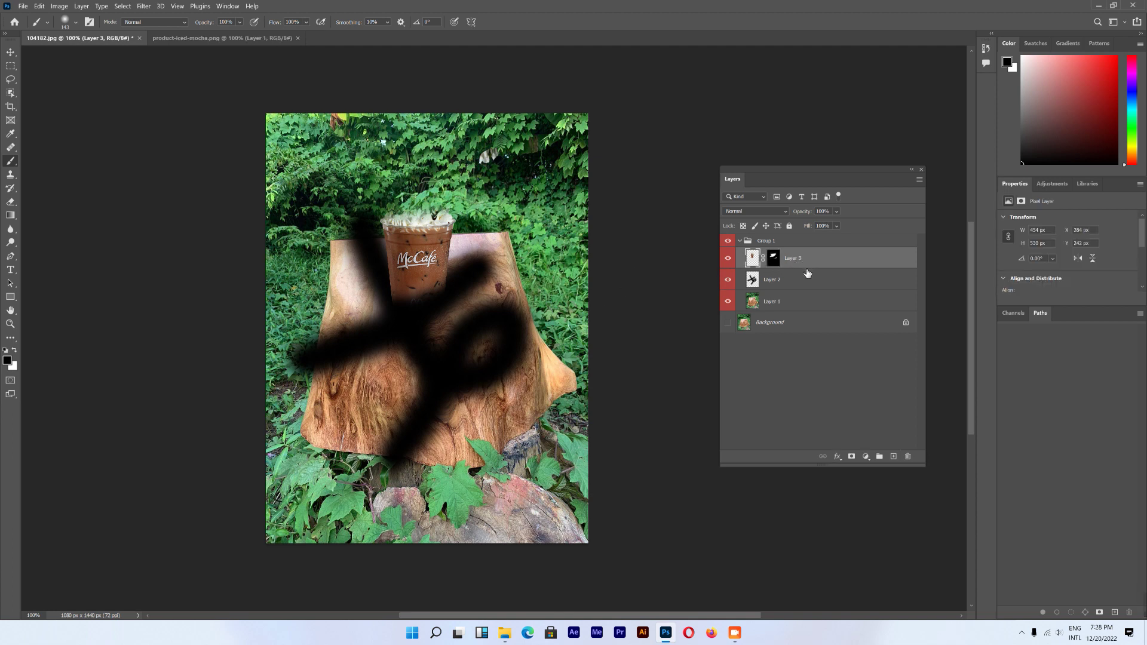
key(Delete)
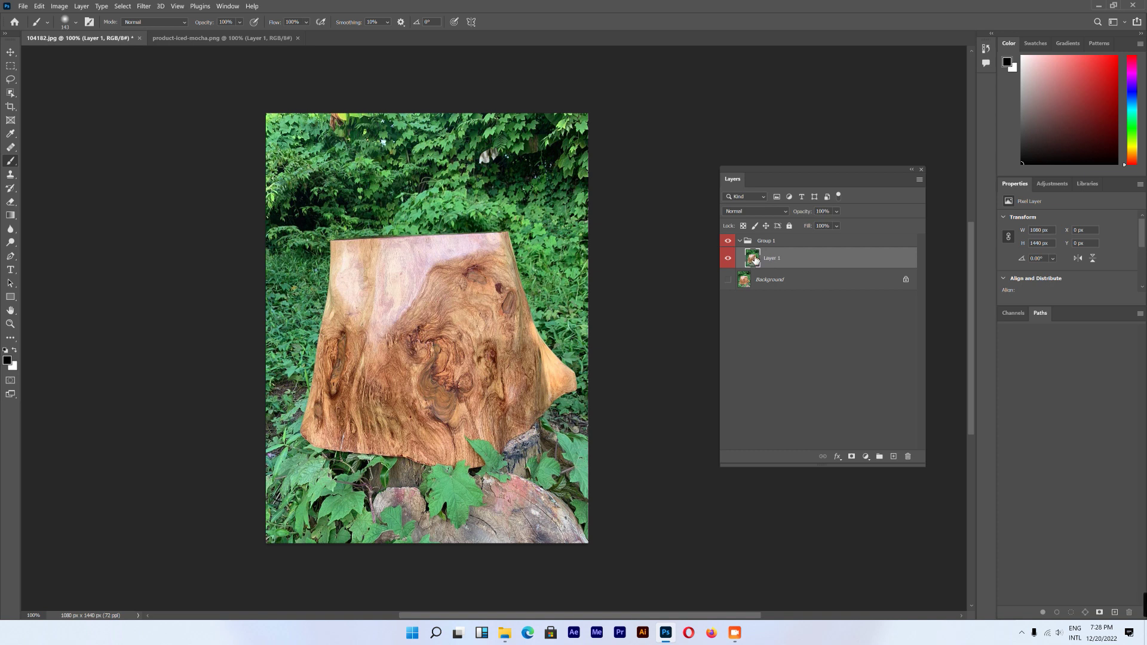
scroll(265, 405, left, 1)
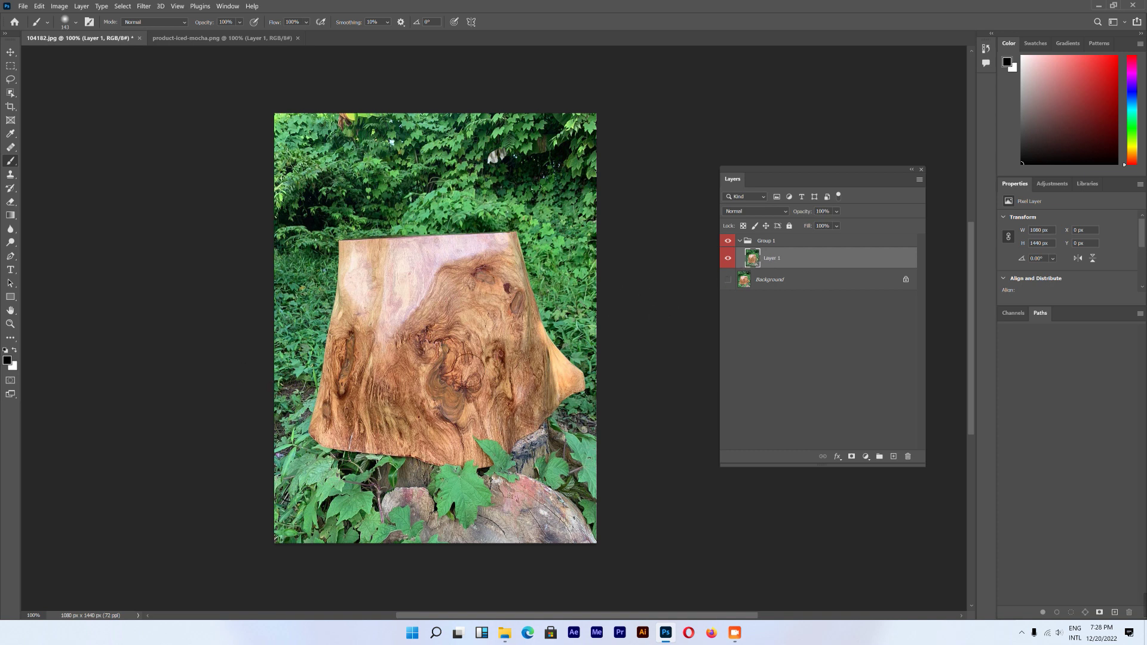
scroll(399, 449, left, 1)
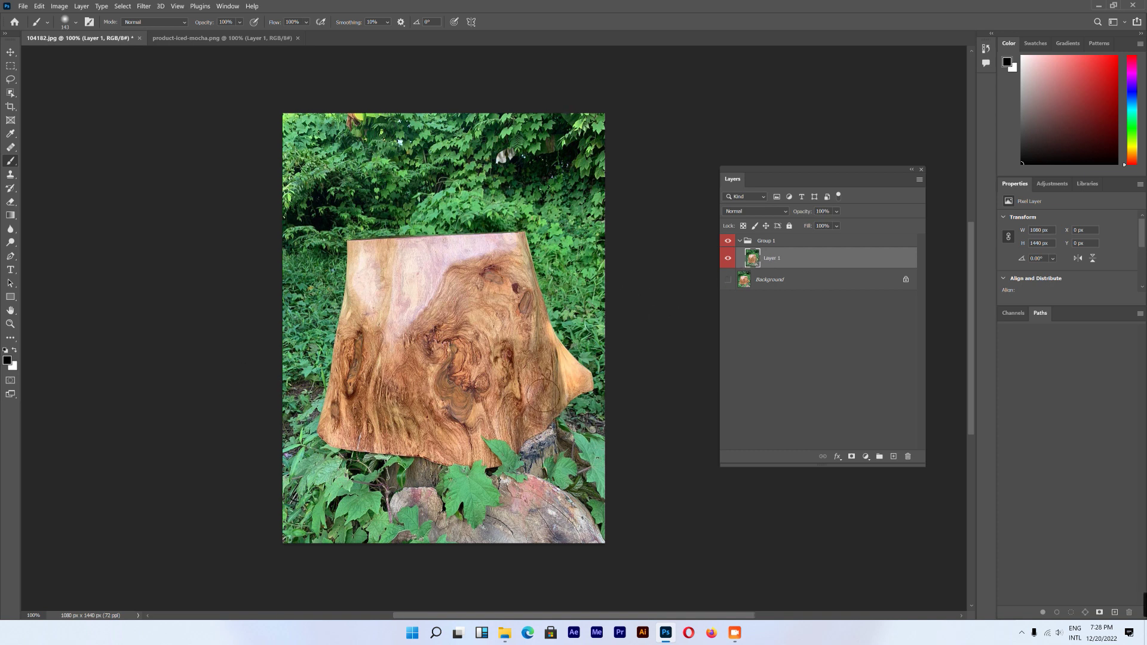
click(11, 79)
click(10, 52)
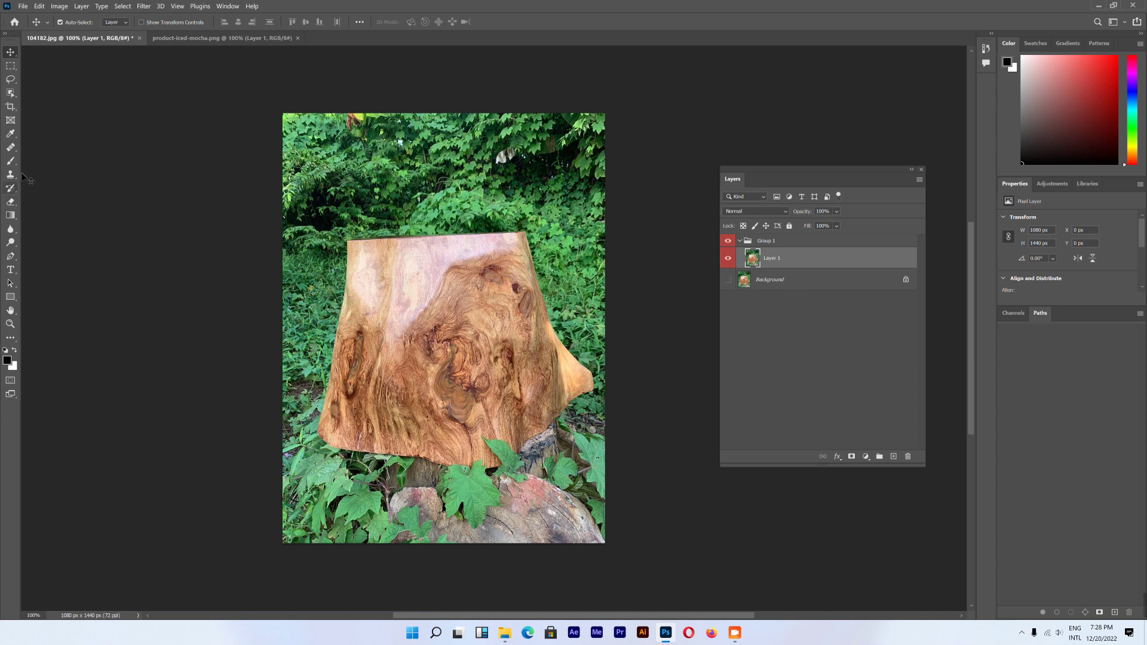
- Select the stump with Select > Subject and mask Layer 1 to that selection
click(123, 7)
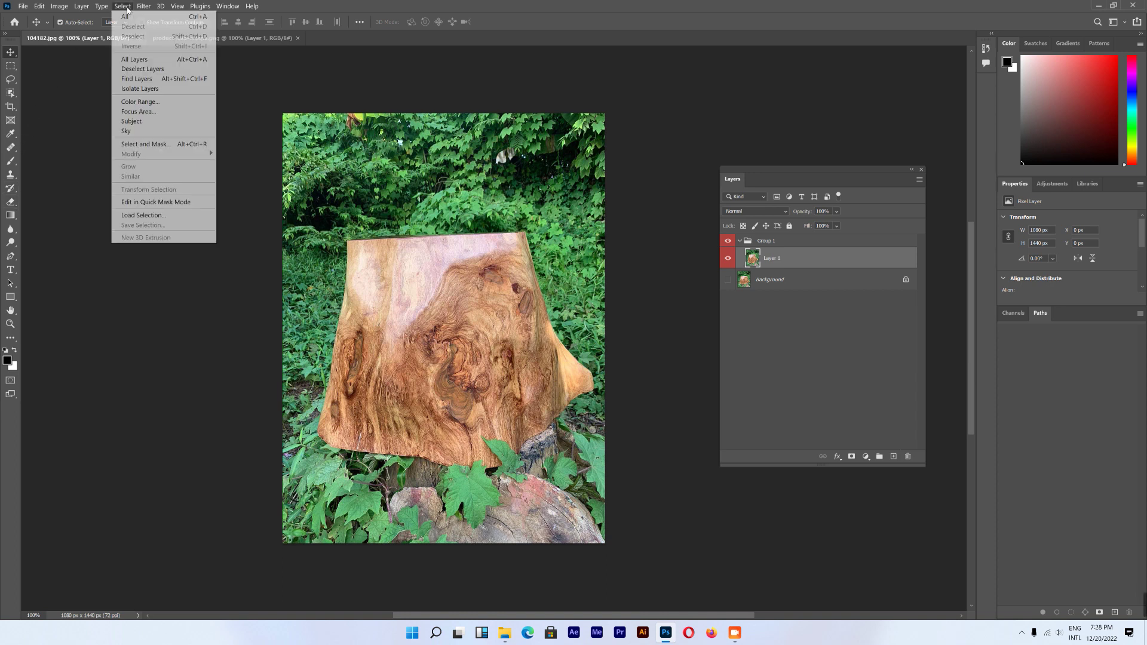
click(152, 127)
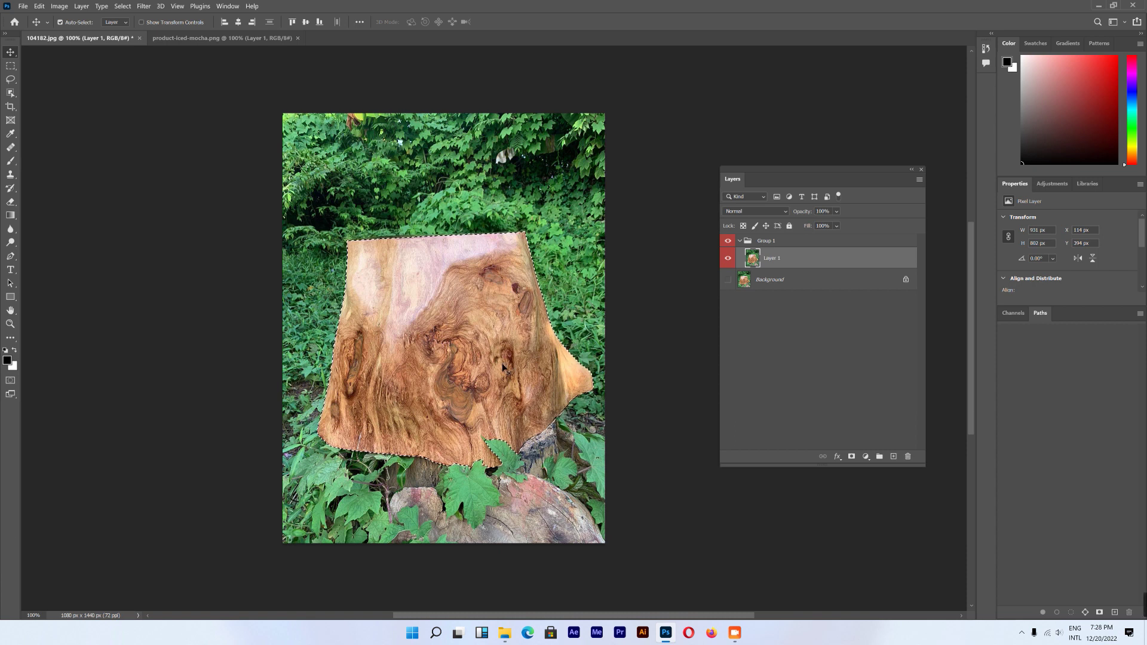
click(852, 456)
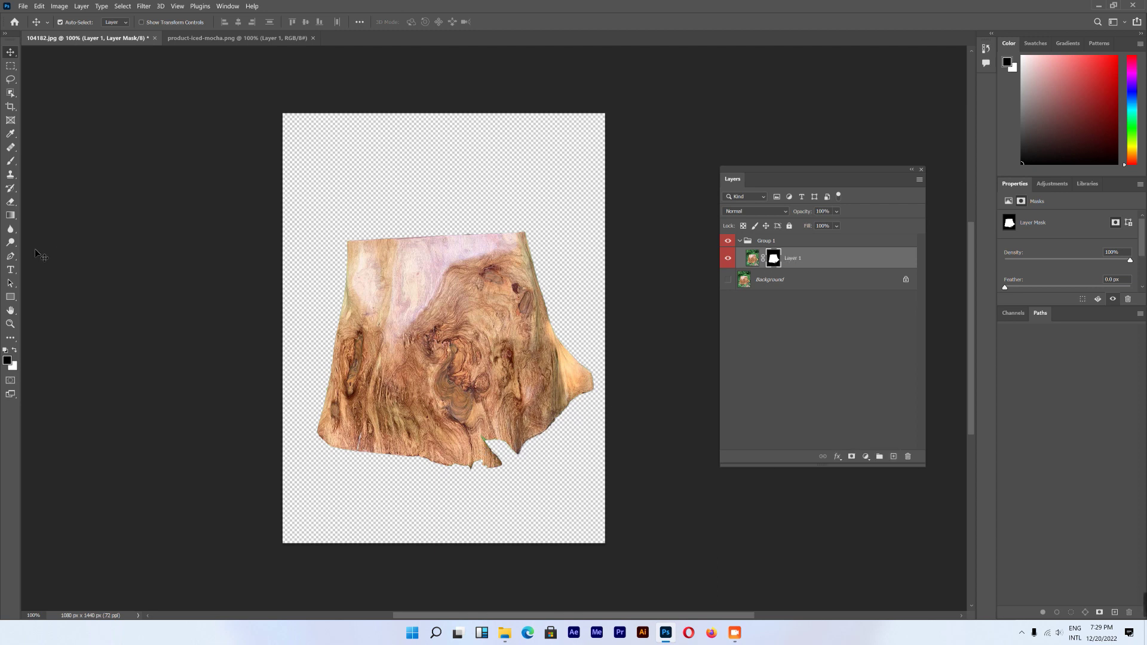
- Set up a white, soft 91 px brush on Layer 1's mask
click(11, 160)
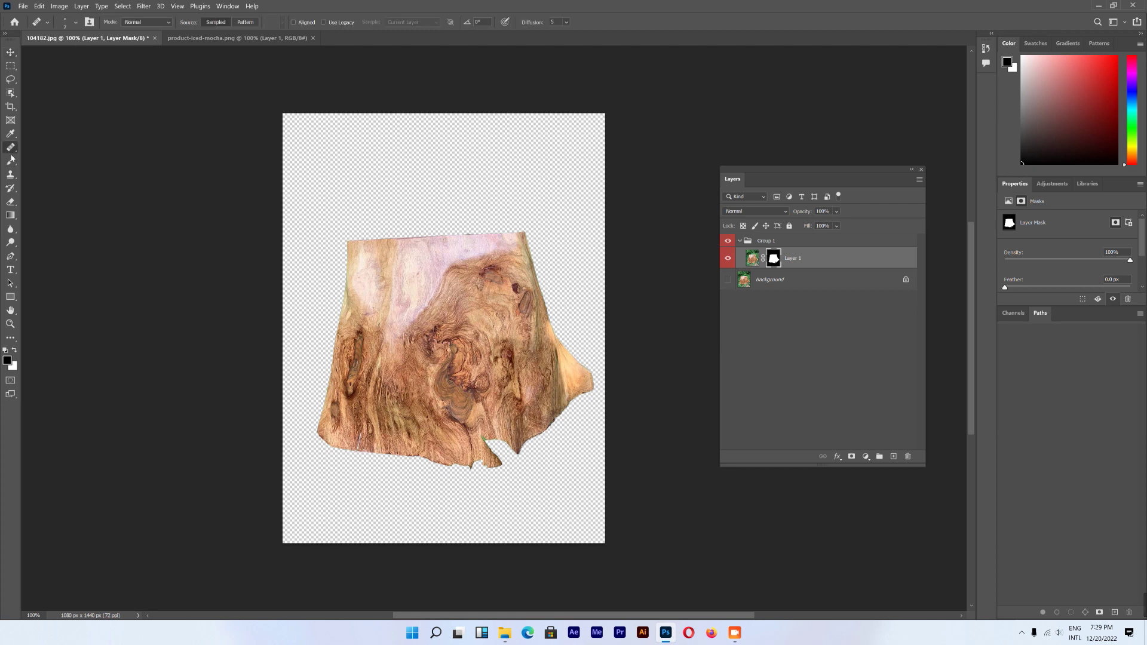
click(14, 351)
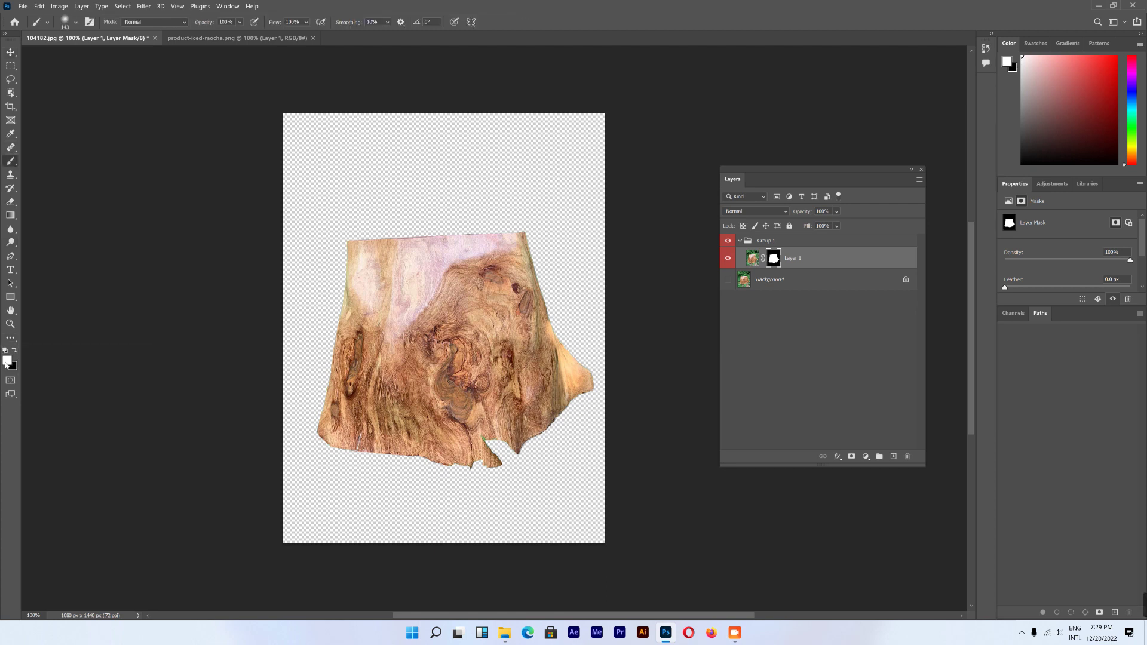
right_click(478, 418)
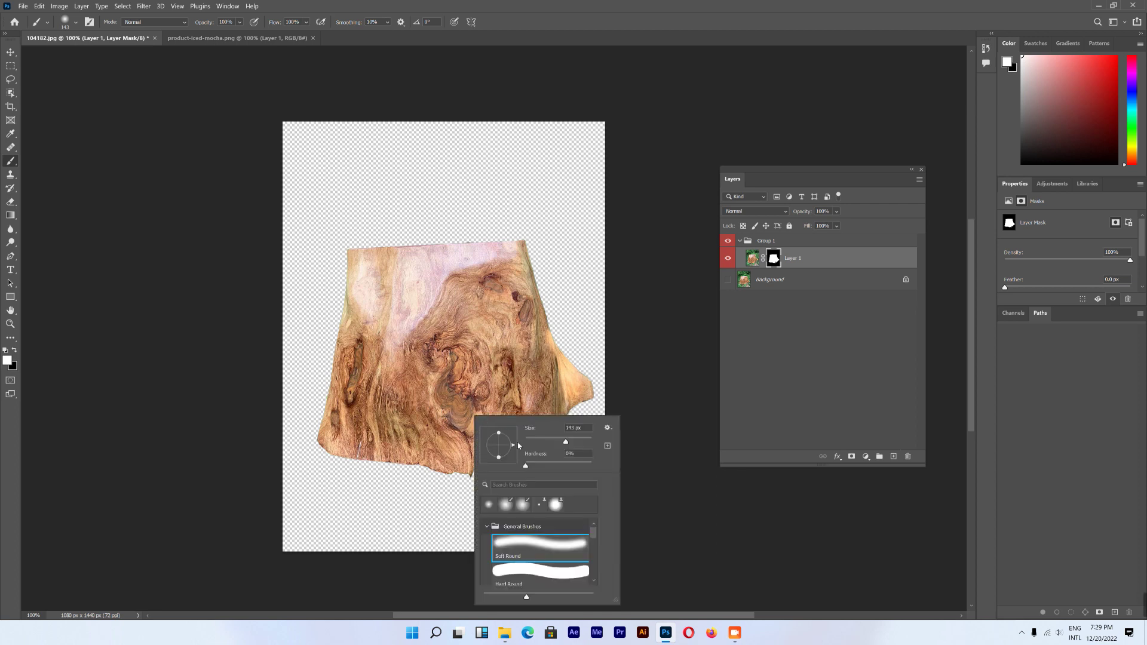
click(554, 463)
click(554, 443)
key(Return)
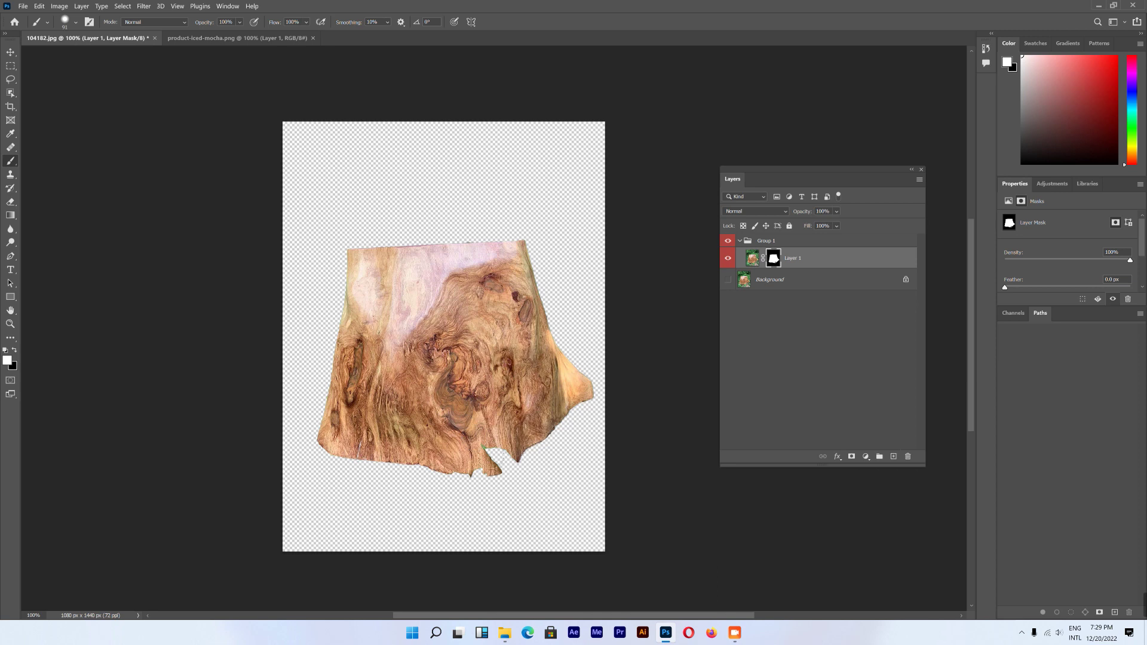
- Paint the green leaf in under the notch, then trim the bottom edge in black
drag(485, 447, 505, 446)
mouse_move(510, 447)
mouse_down()
mouse_move(463, 466)
mouse_move(478, 469)
mouse_up()
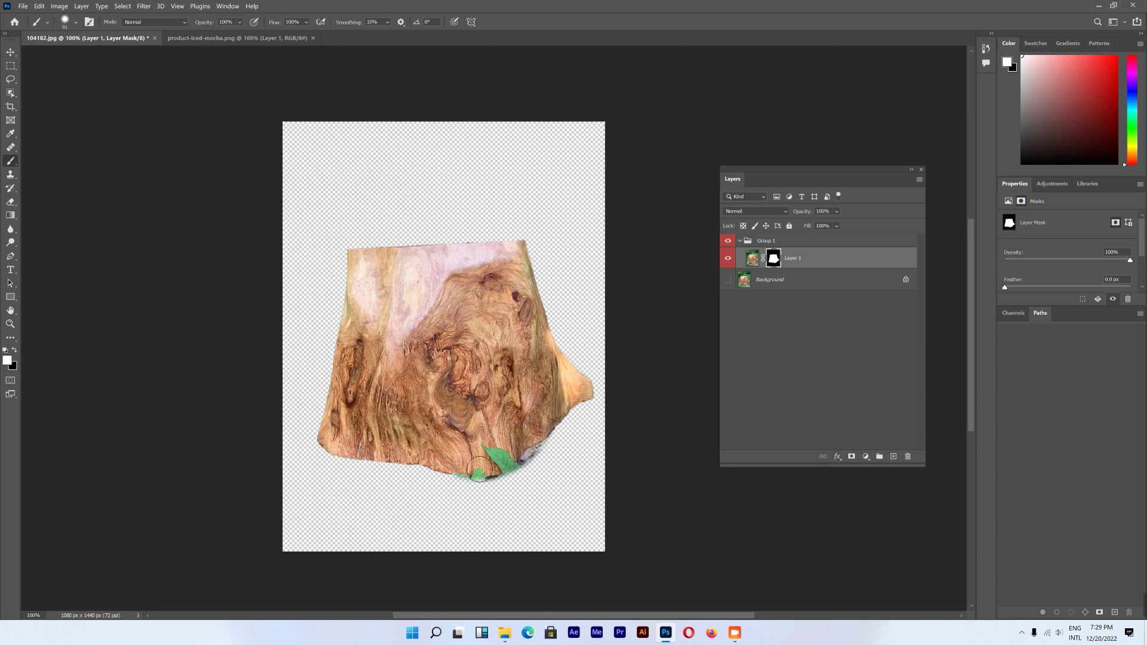
click(14, 350)
drag(443, 489, 533, 464)
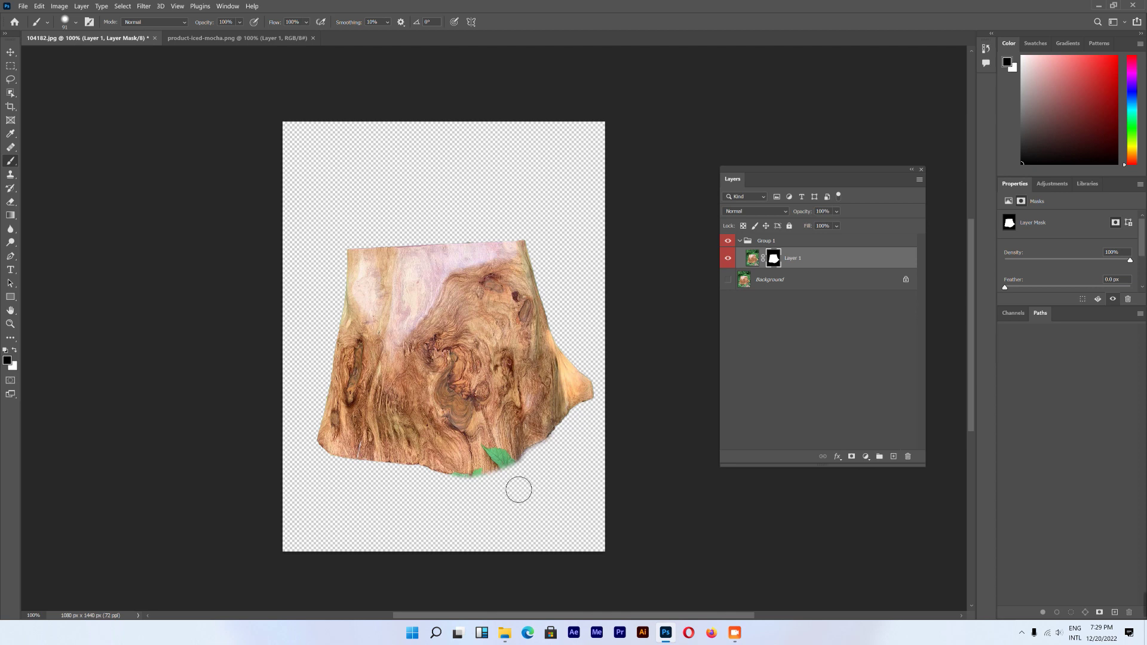
click(10, 52)
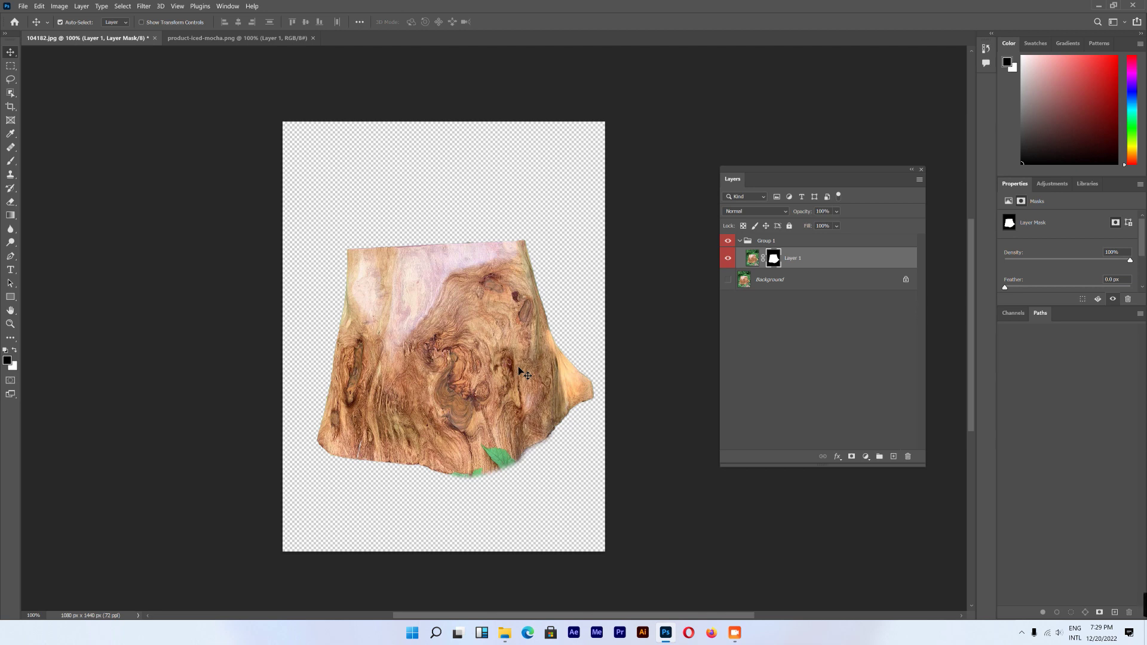
click(800, 241)
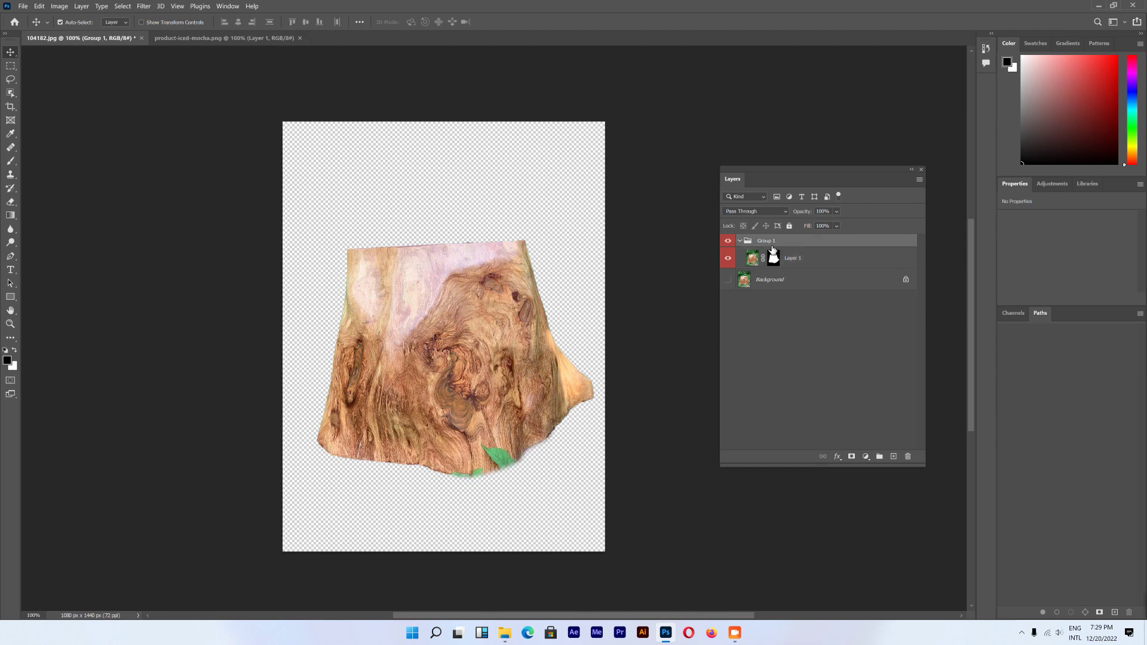
click(837, 456)
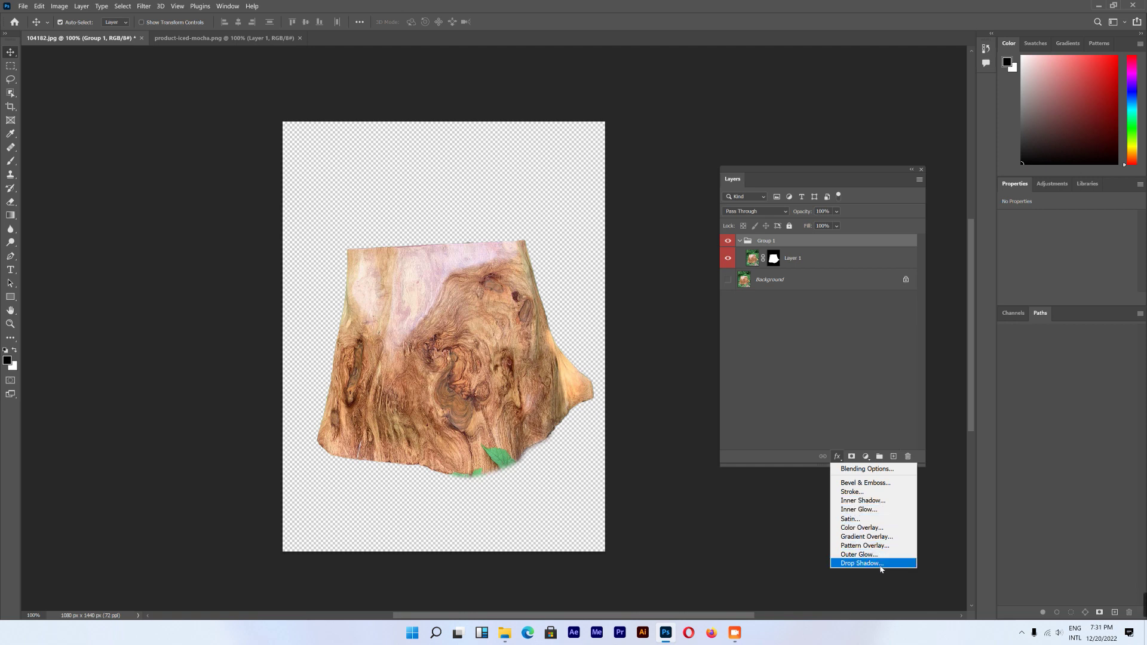
click(825, 364)
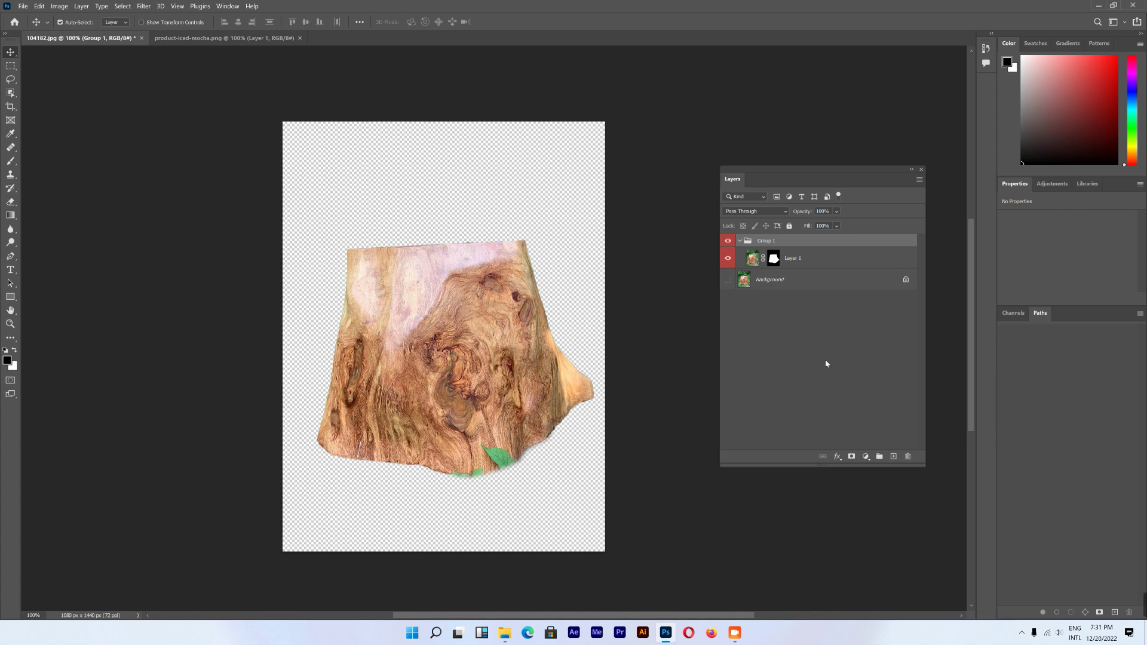
- Collapse Group 1 and open its Layer Style dialog via Layer > Layer Style > Stroke
click(813, 350)
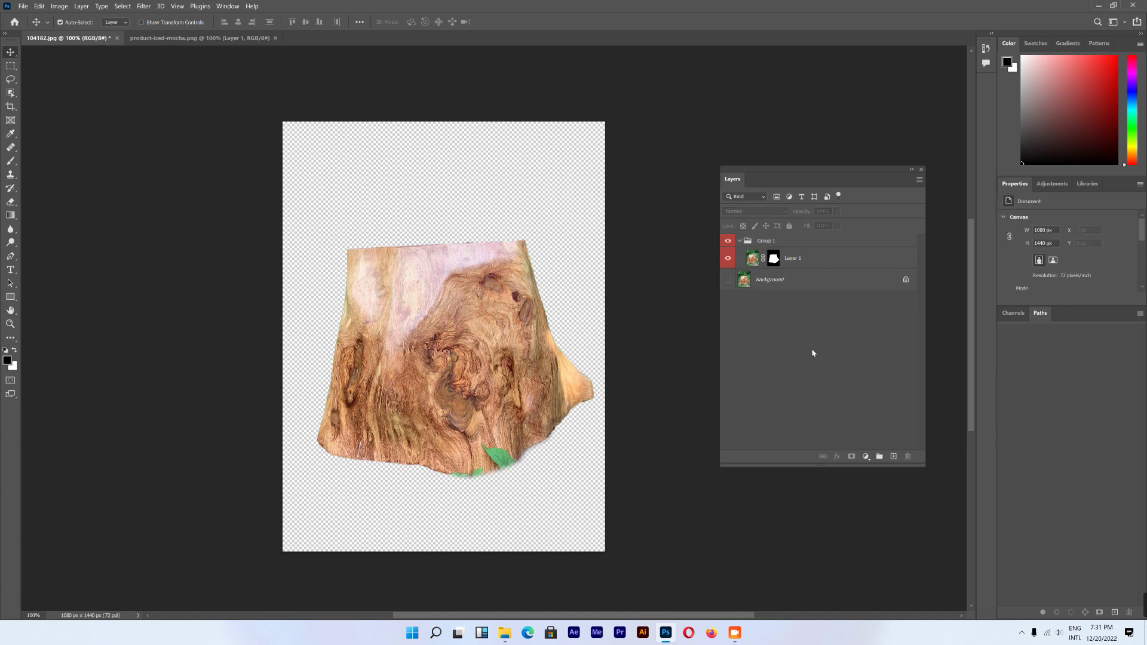
click(774, 241)
click(740, 241)
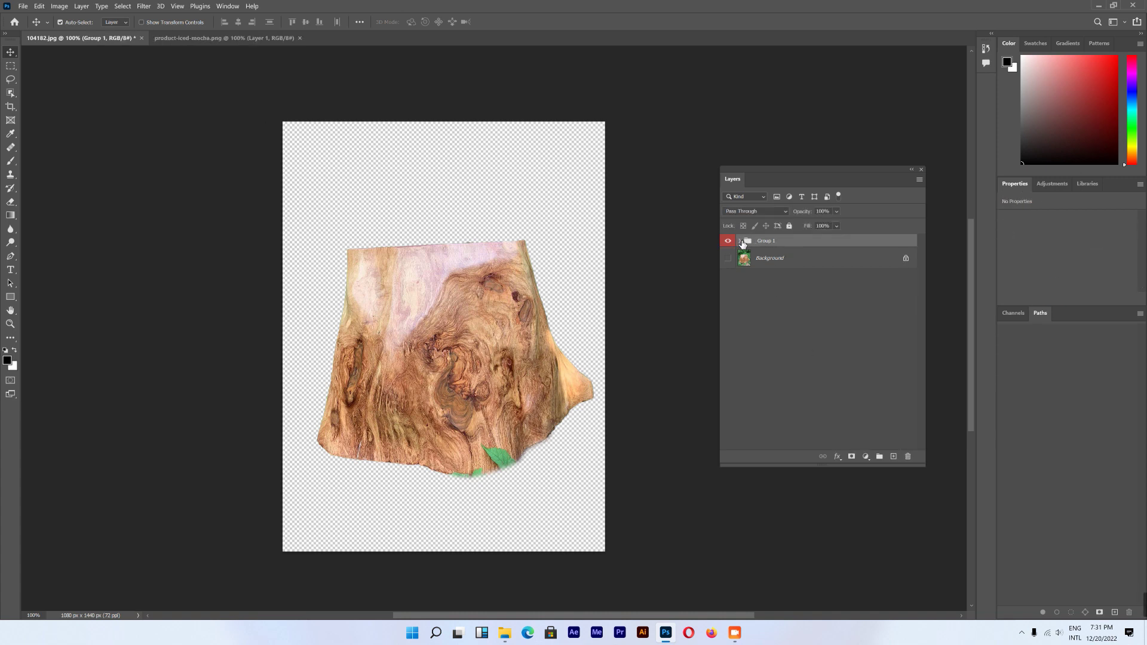
click(837, 457)
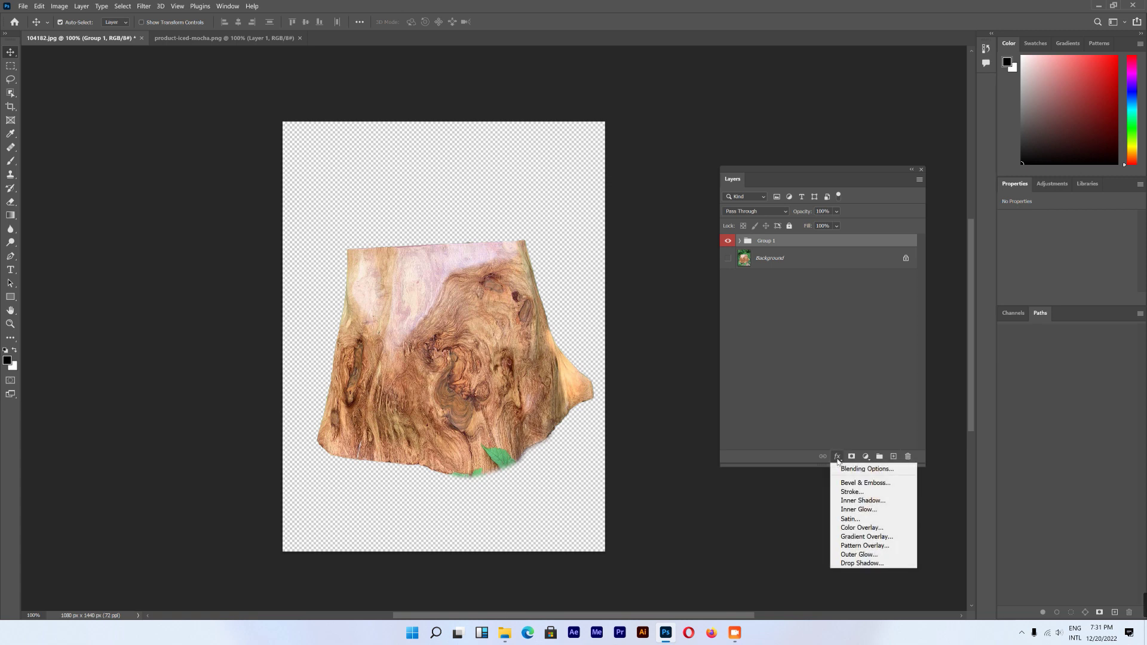
click(804, 373)
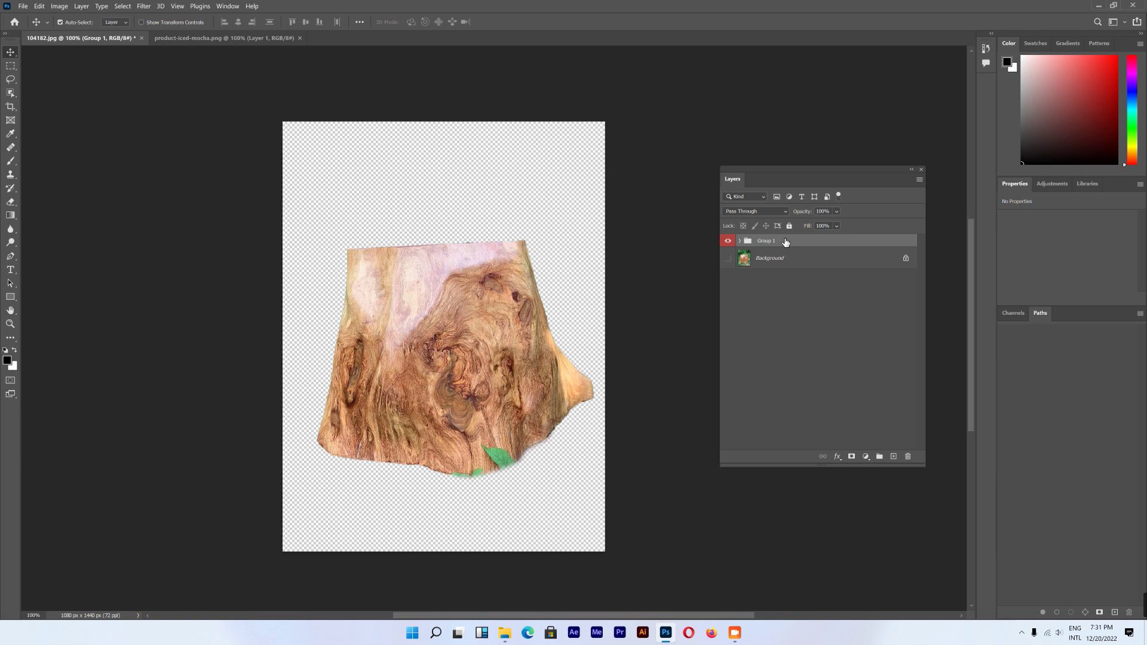
click(82, 6)
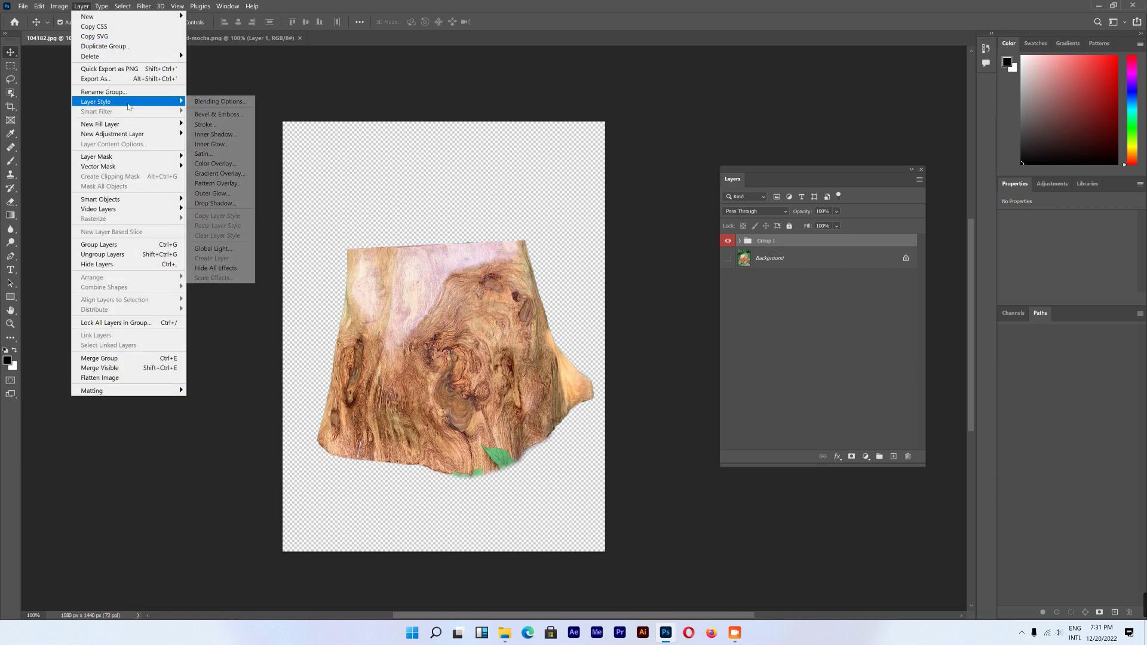
mouse_move(127, 101)
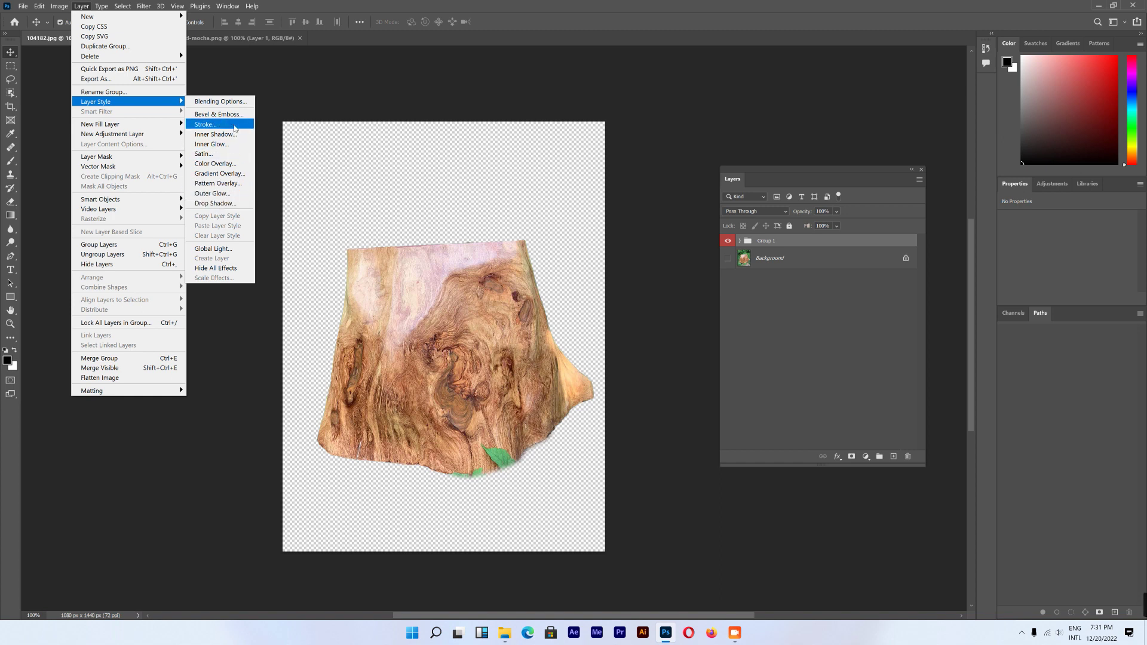
click(219, 115)
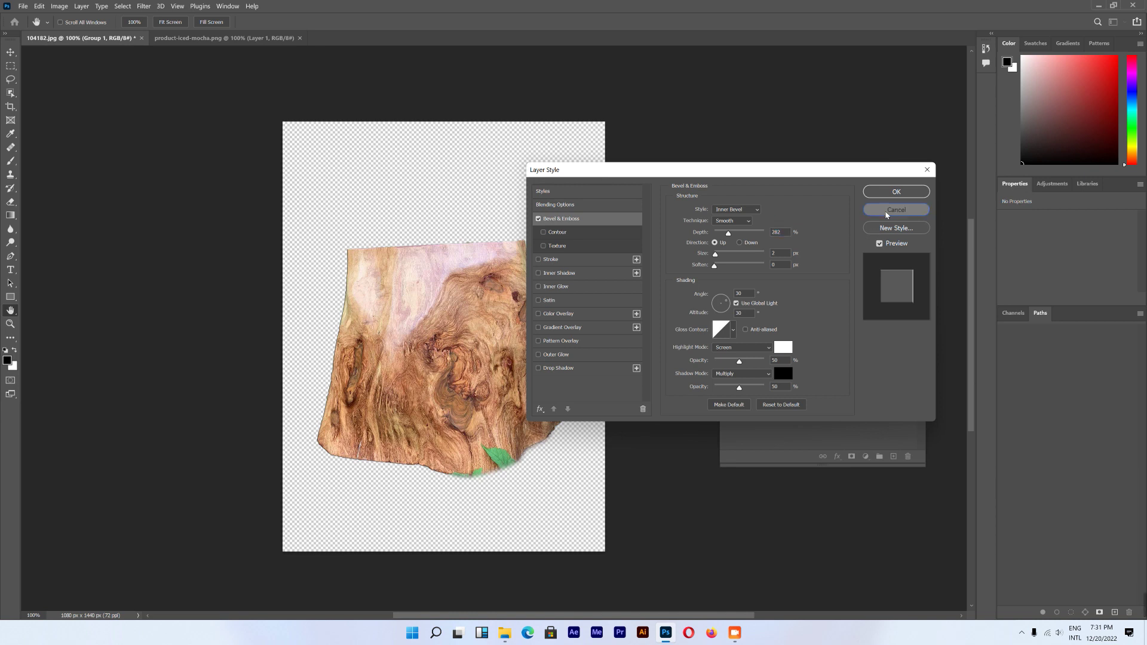
- Cancel the Layer Style dialog, move the Layers panel up-left, and dismiss Group 1's context menu
click(886, 213)
drag(789, 171, 742, 155)
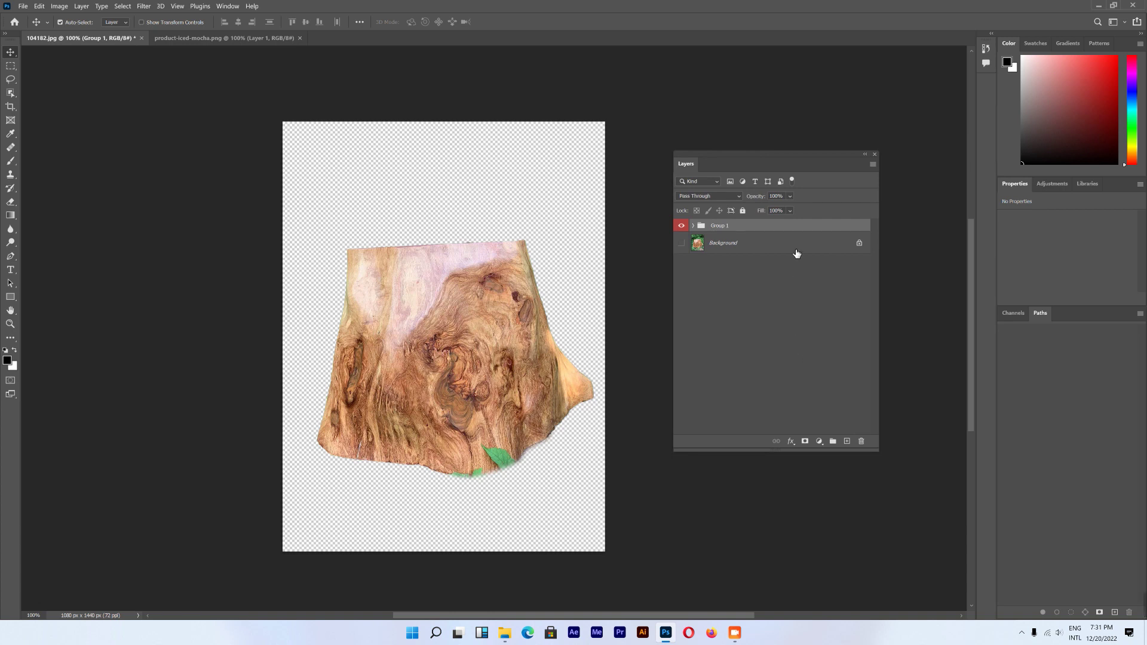
right_click(806, 226)
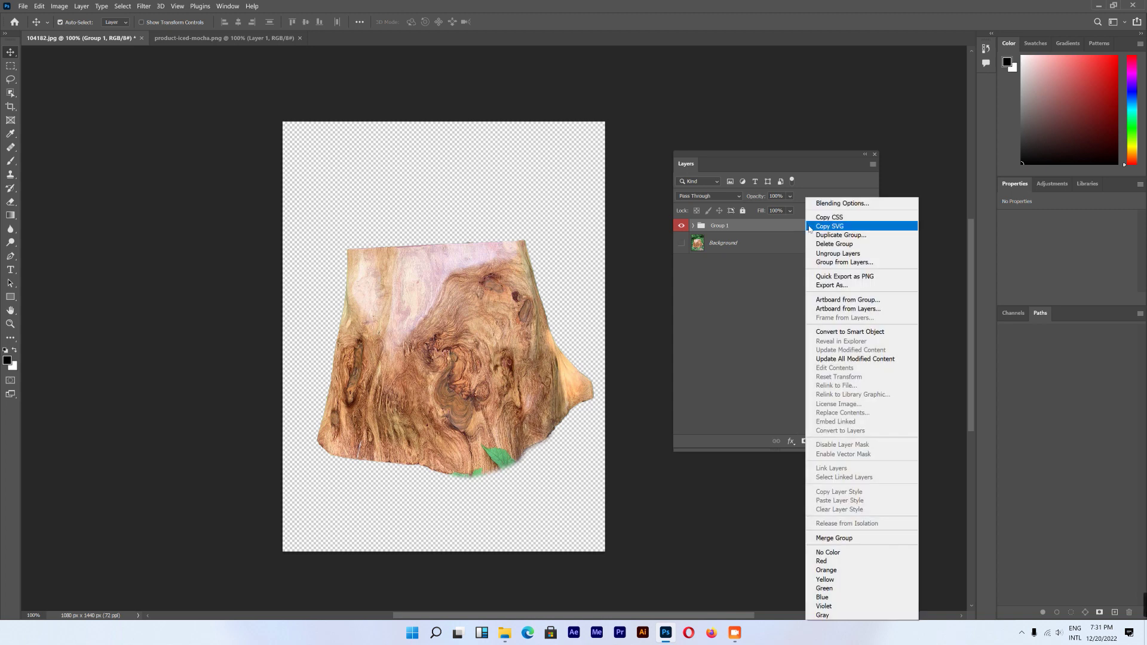
click(758, 366)
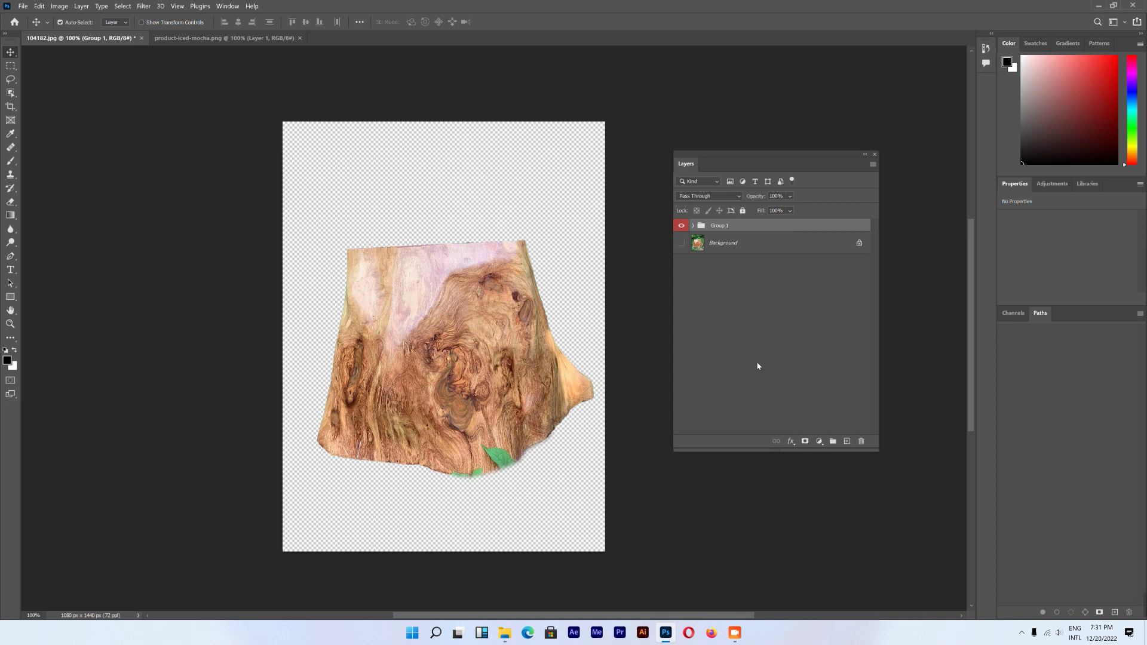